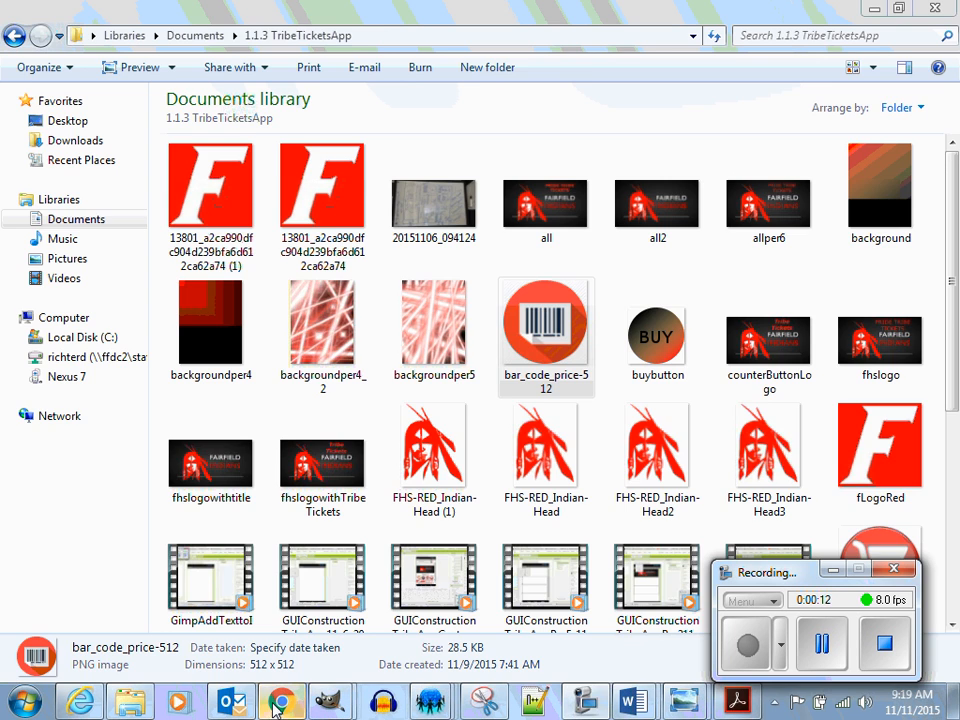
- Open the bar_code_price-512 image from the 1.1.3 TribeTicketsApp folder in GIMP and maximize the image window
{"action": "left_click", "coordinate": [281, 704]}
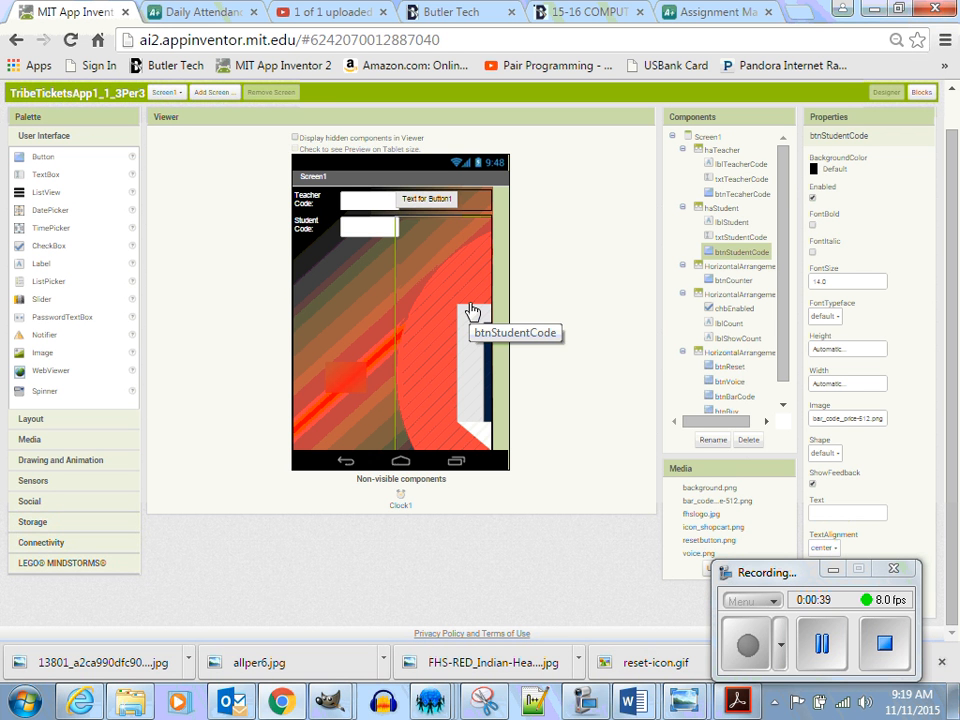
{"action": "left_click", "coordinate": [137, 707]}
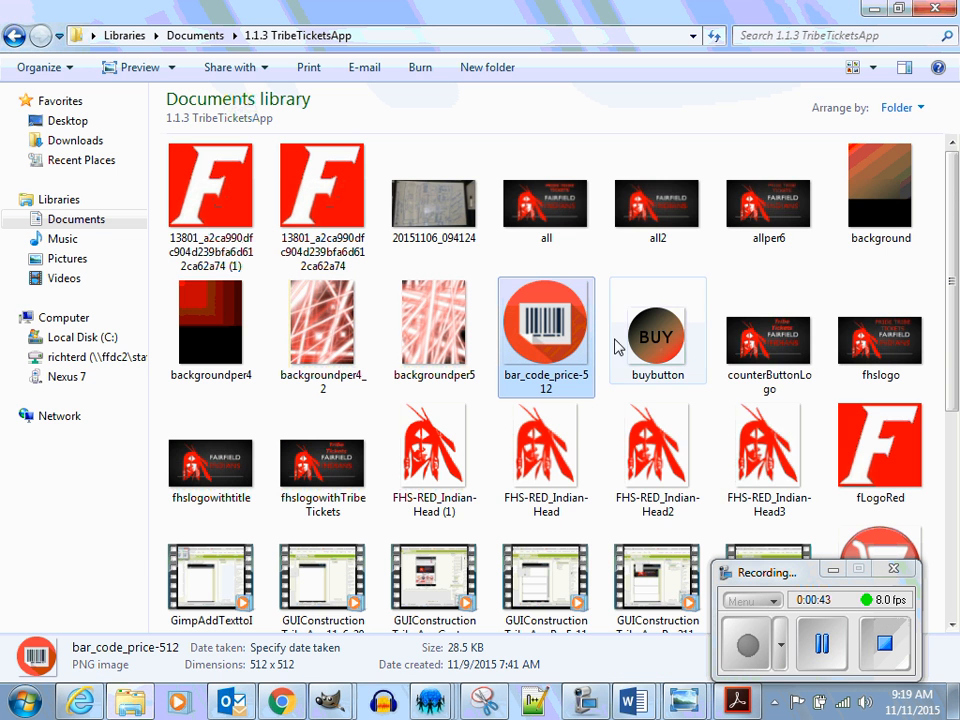
{"action": "right_click", "coordinate": [550, 335]}
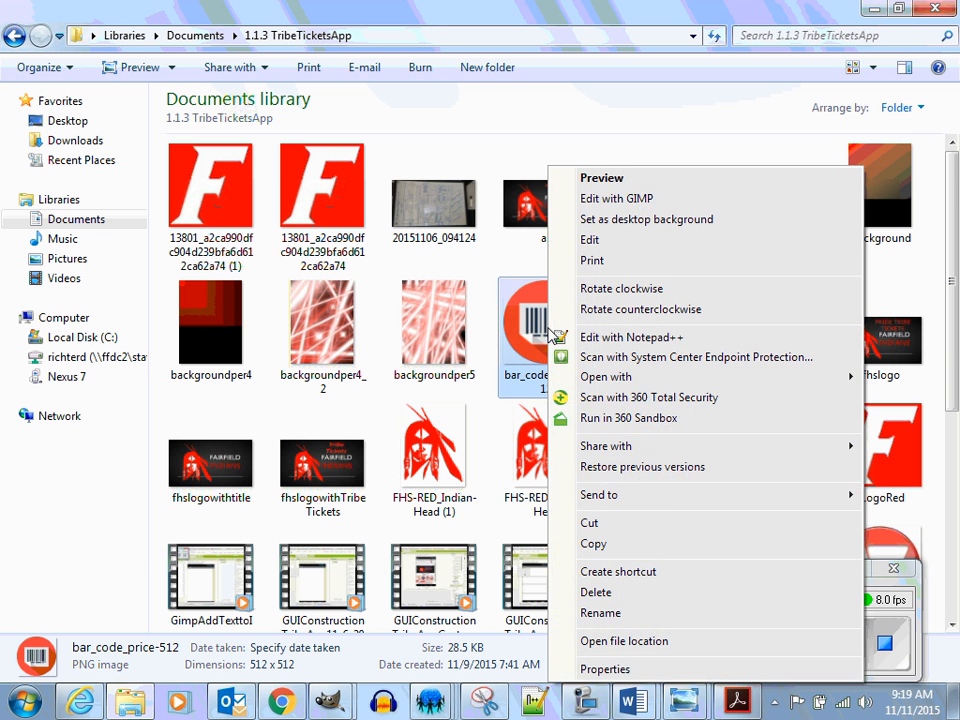
{"action": "left_click", "coordinate": [650, 198]}
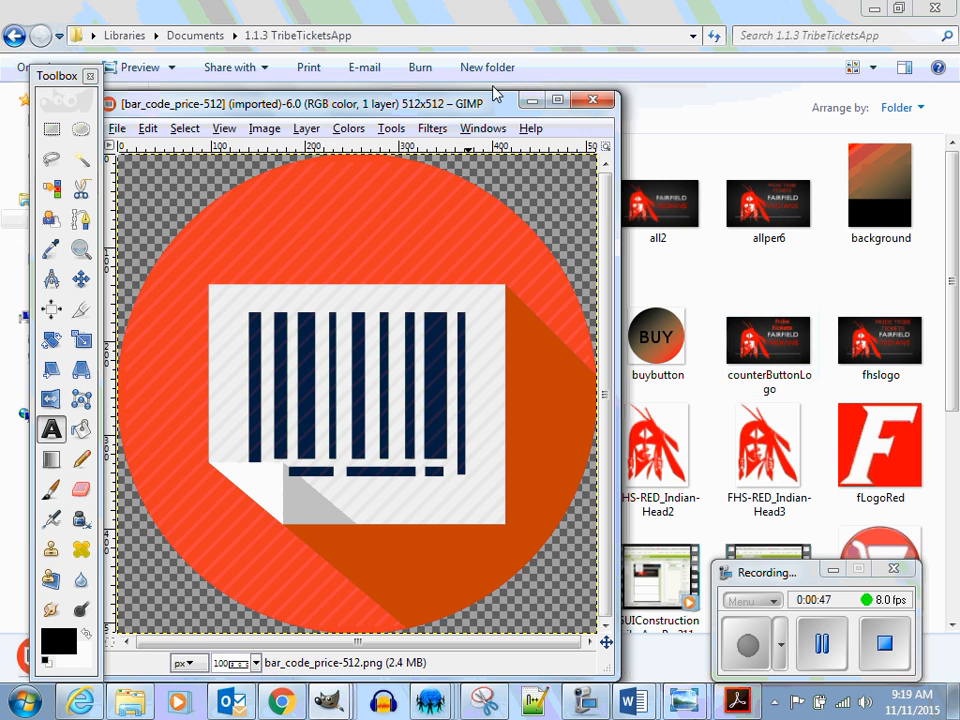
{"action": "left_click", "coordinate": [557, 103]}
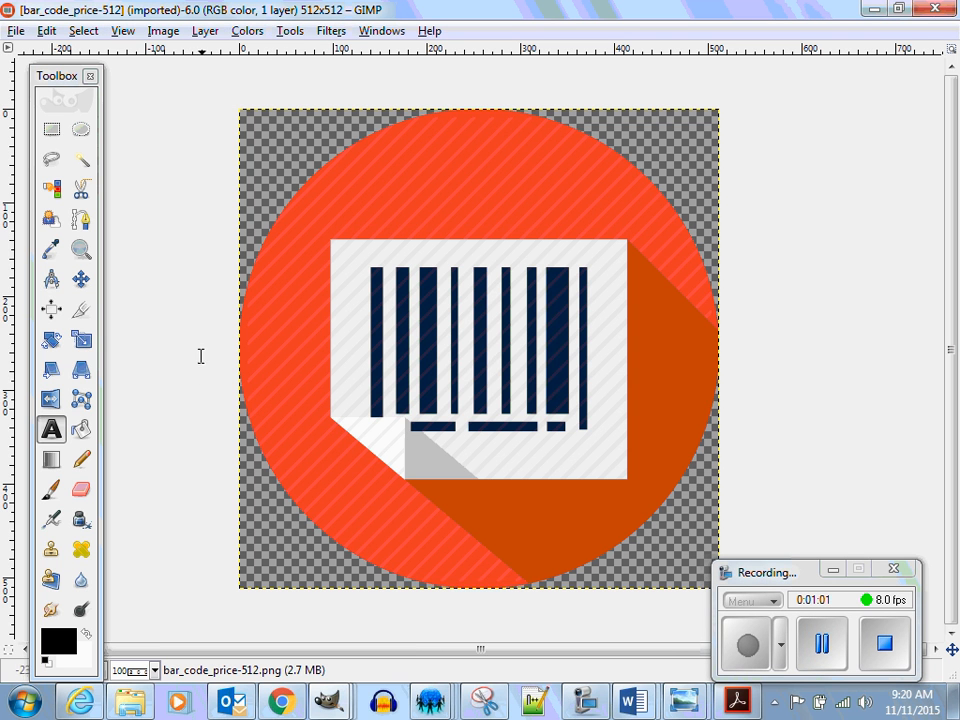
- Start scaling the barcode layer freehand and reduce its size to 83 px wide and 30 px high
{"action": "left_click", "coordinate": [83, 343]}
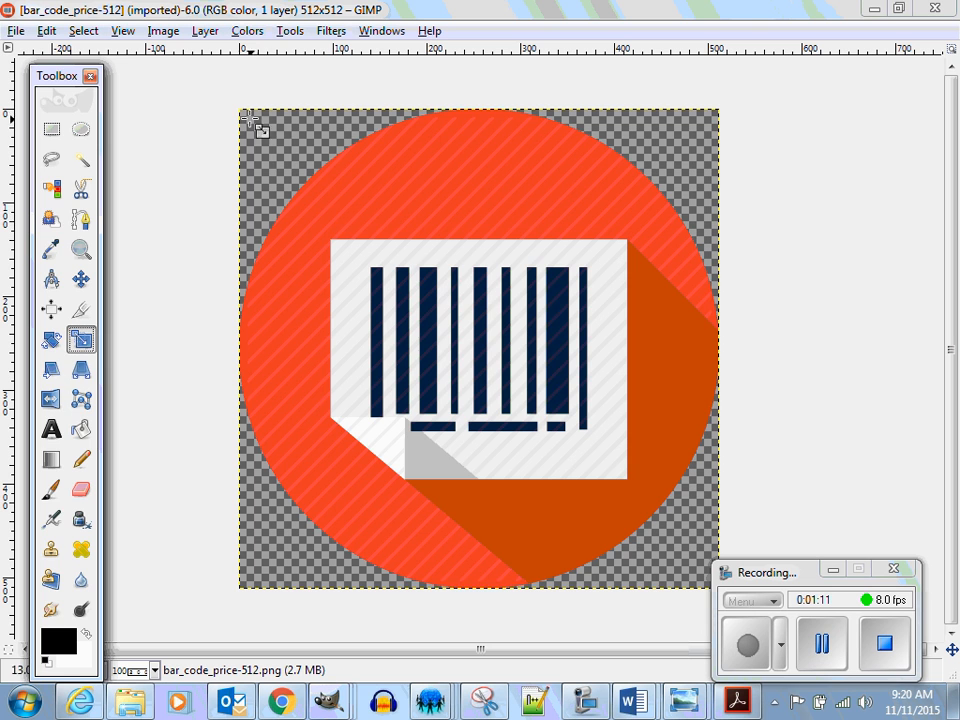
{"action": "left_click_drag", "start_coordinate": [240, 107], "coordinate": [440, 382]}
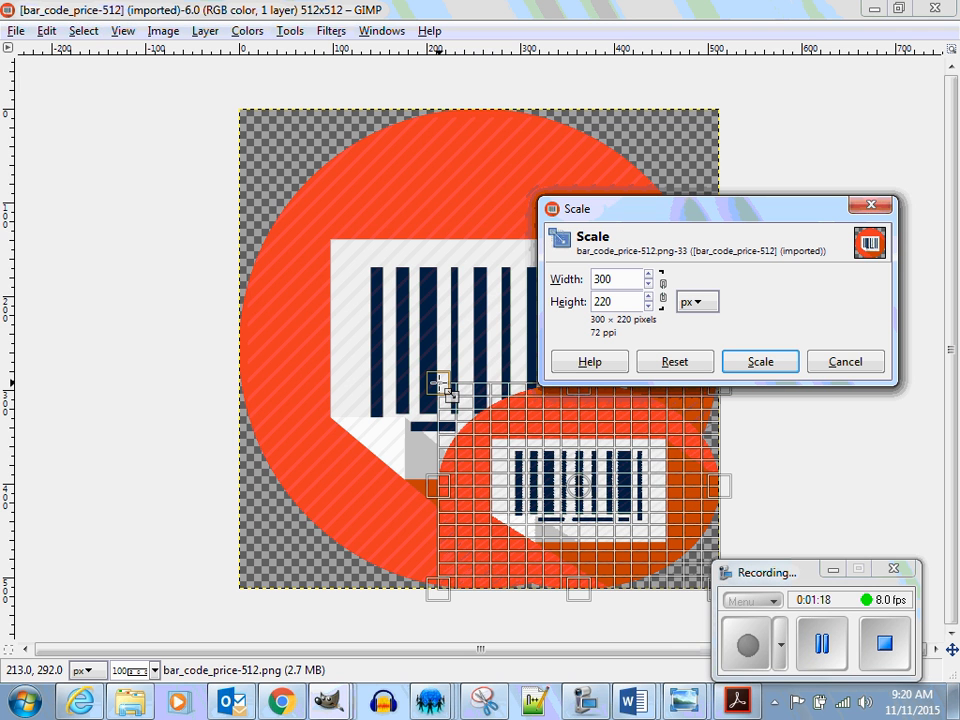
{"action": "left_click_drag", "start_coordinate": [440, 382], "coordinate": [492, 426]}
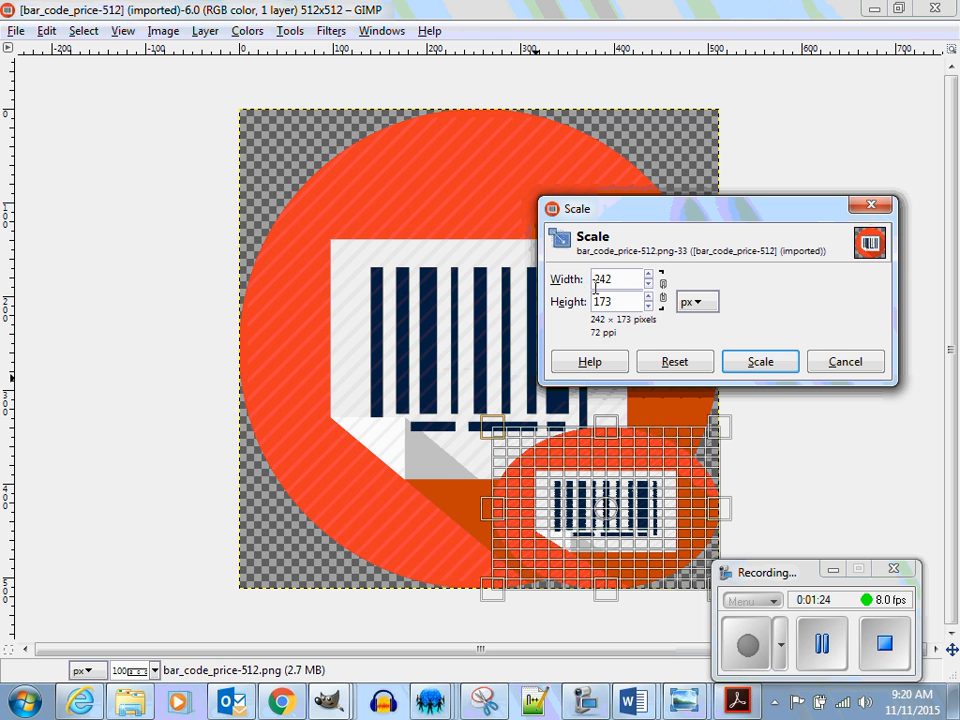
{"action": "left_click_drag", "start_coordinate": [649, 285], "coordinate": [649, 309]}
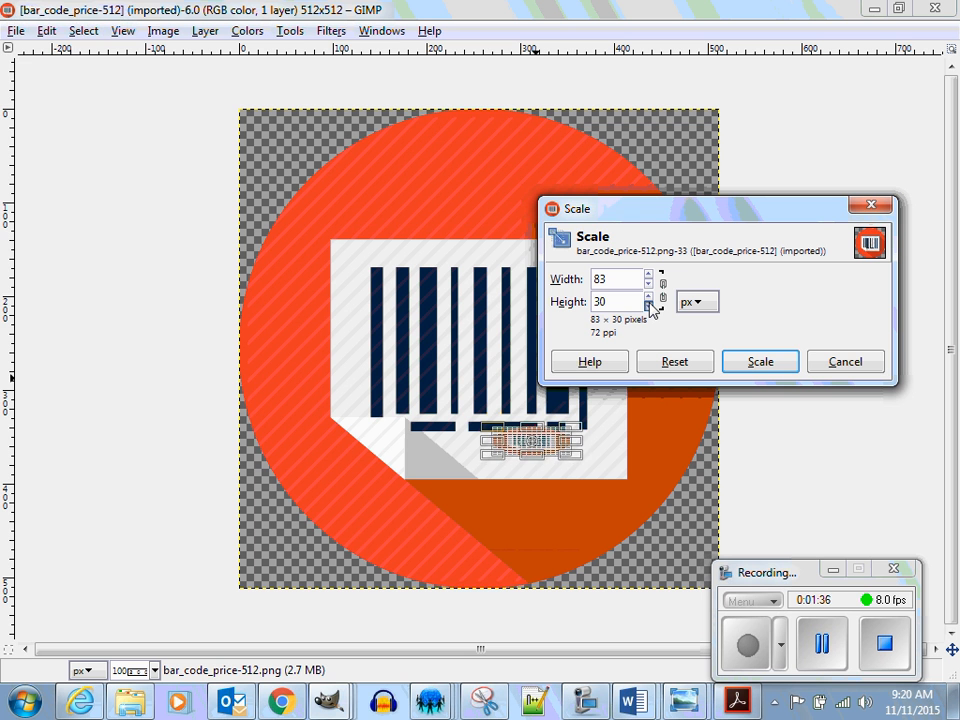
- Raise the barcode layer's scale height to 60 px
{"action": "left_click", "coordinate": [649, 298]}
{"action": "left_click", "coordinate": [649, 298]}
{"action": "left_click", "coordinate": [649, 298]}
{"action": "left_click", "coordinate": [649, 298]}
{"action": "left_click", "coordinate": [649, 298]}
{"action": "left_click", "coordinate": [649, 298]}
{"action": "left_click", "coordinate": [649, 298]}
{"action": "left_click", "coordinate": [649, 298]}
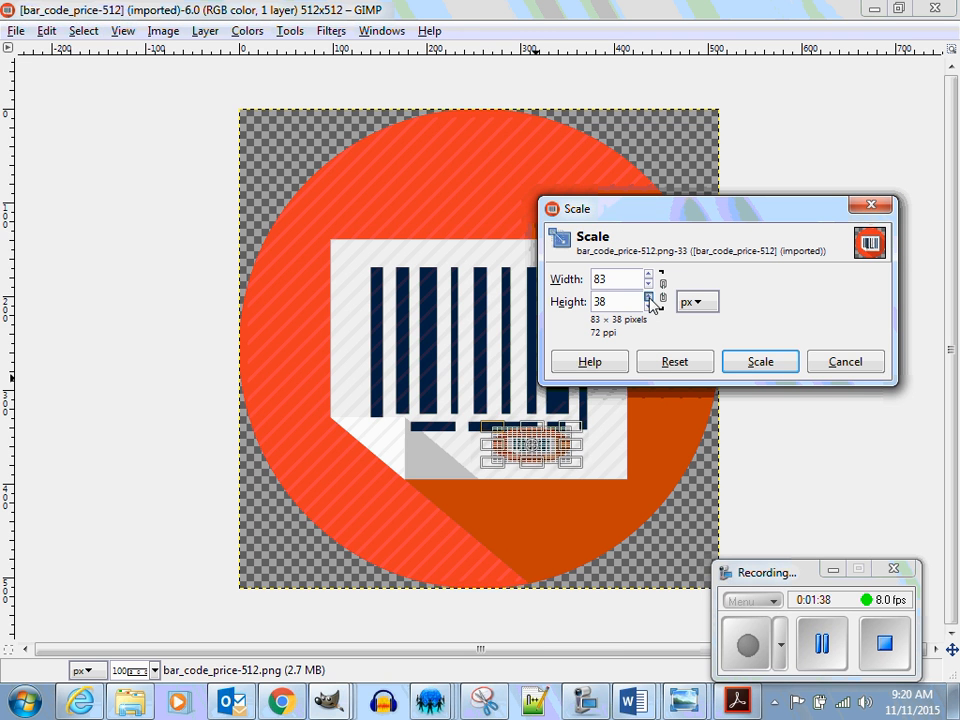
{"action": "left_click", "coordinate": [649, 298]}
{"action": "left_click", "coordinate": [649, 298]}
{"action": "left_click", "coordinate": [649, 298]}
{"action": "left_click", "coordinate": [649, 298]}
{"action": "left_click", "coordinate": [649, 298]}
{"action": "left_click", "coordinate": [649, 298]}
{"action": "left_click", "coordinate": [649, 298]}
{"action": "left_click", "coordinate": [649, 298]}
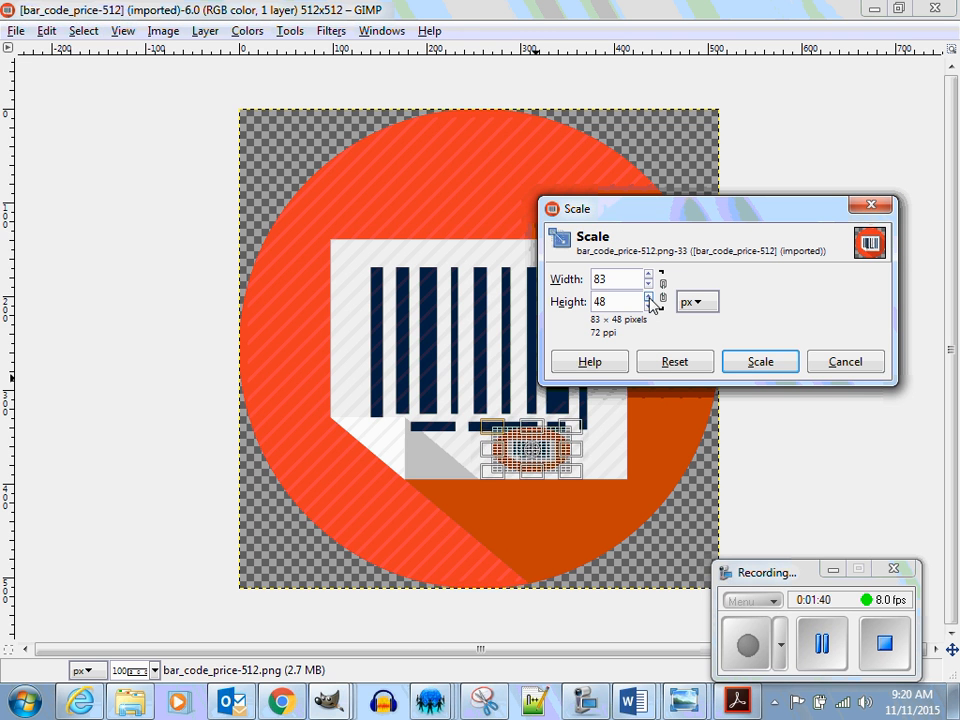
{"action": "left_click", "coordinate": [649, 297]}
{"action": "left_click", "coordinate": [649, 297]}
{"action": "left_click", "coordinate": [649, 297]}
{"action": "left_click", "coordinate": [649, 297]}
{"action": "left_click", "coordinate": [649, 297]}
{"action": "left_click", "coordinate": [649, 297]}
{"action": "left_click", "coordinate": [649, 297]}
{"action": "left_click", "coordinate": [649, 297]}
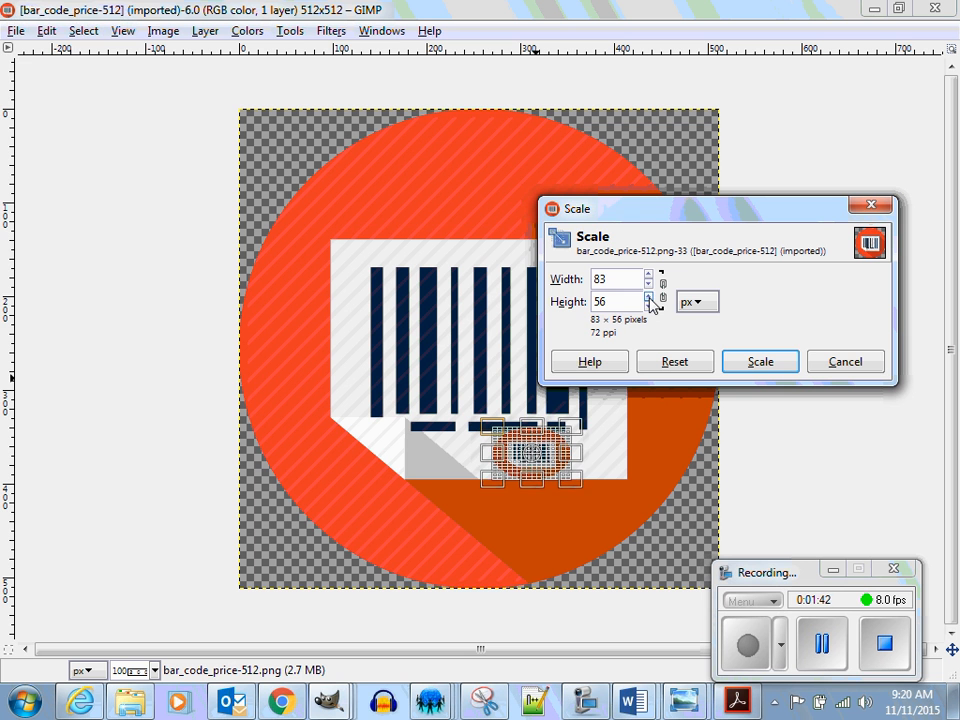
{"action": "left_click", "coordinate": [649, 298]}
{"action": "left_click", "coordinate": [649, 298]}
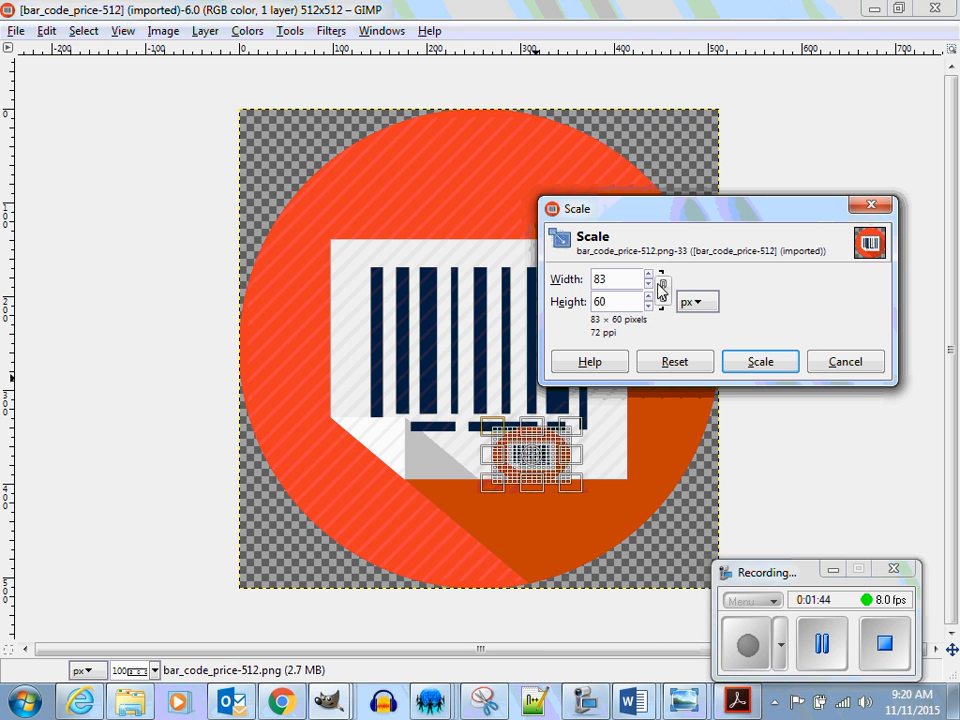
- Reduce the barcode layer's scale width to 60 px and apply the scaling
{"action": "left_click", "coordinate": [648, 284]}
{"action": "left_click", "coordinate": [648, 284]}
{"action": "left_click", "coordinate": [648, 284]}
{"action": "left_click", "coordinate": [648, 284]}
{"action": "left_click", "coordinate": [648, 284]}
{"action": "left_click", "coordinate": [648, 284]}
{"action": "left_click", "coordinate": [648, 284]}
{"action": "left_click", "coordinate": [648, 284]}
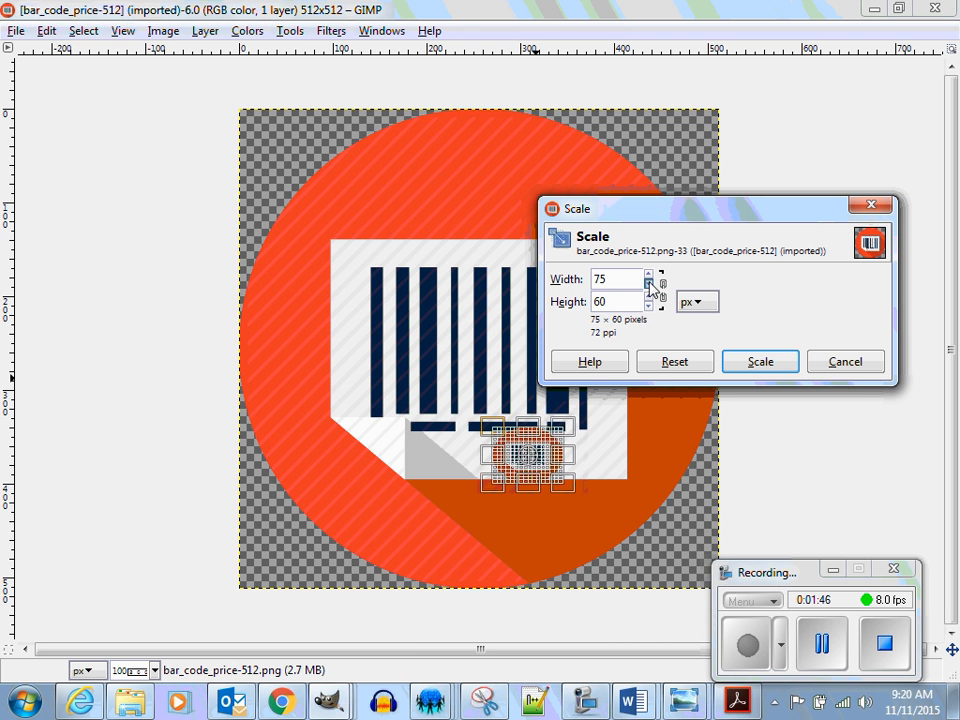
{"action": "left_click", "coordinate": [648, 284]}
{"action": "left_click", "coordinate": [648, 284]}
{"action": "left_click", "coordinate": [648, 284]}
{"action": "left_click", "coordinate": [648, 284]}
{"action": "left_click", "coordinate": [648, 284]}
{"action": "left_click", "coordinate": [648, 284]}
{"action": "left_click", "coordinate": [648, 284]}
{"action": "left_click", "coordinate": [648, 284]}
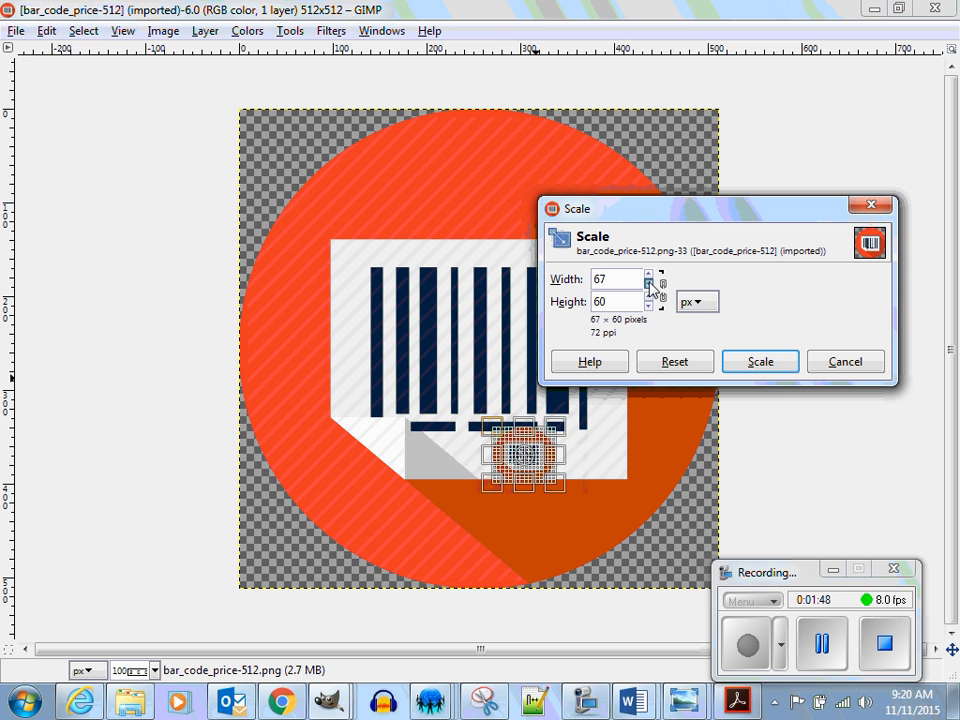
{"action": "left_click", "coordinate": [648, 284]}
{"action": "left_click", "coordinate": [648, 284]}
{"action": "left_click", "coordinate": [648, 284]}
{"action": "left_click", "coordinate": [648, 284]}
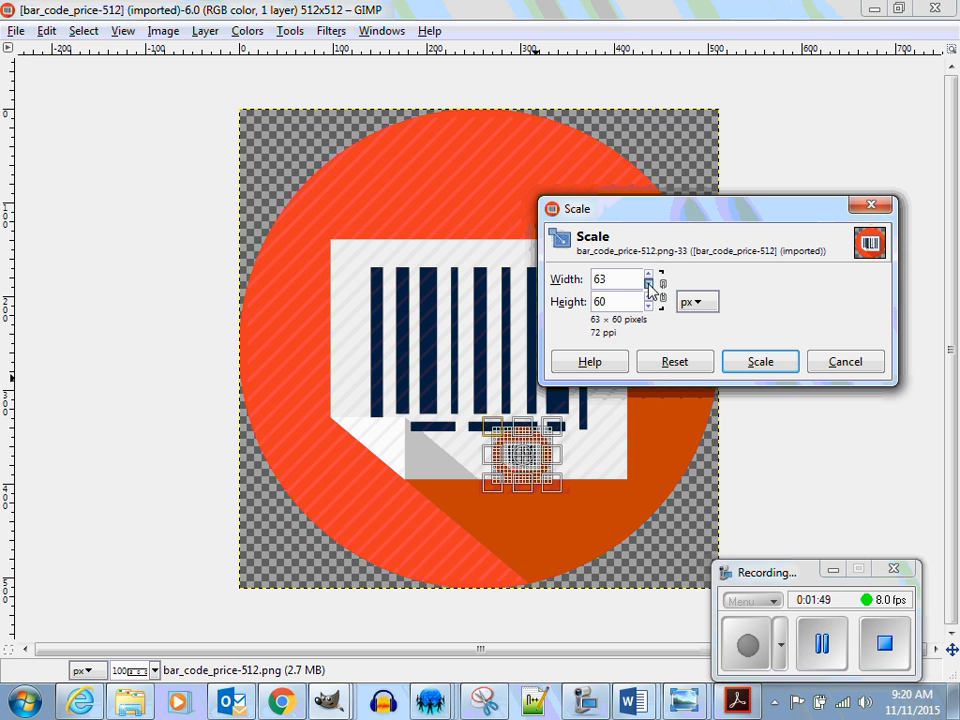
{"action": "left_click", "coordinate": [648, 284]}
{"action": "left_click", "coordinate": [648, 284]}
{"action": "left_click", "coordinate": [648, 284]}
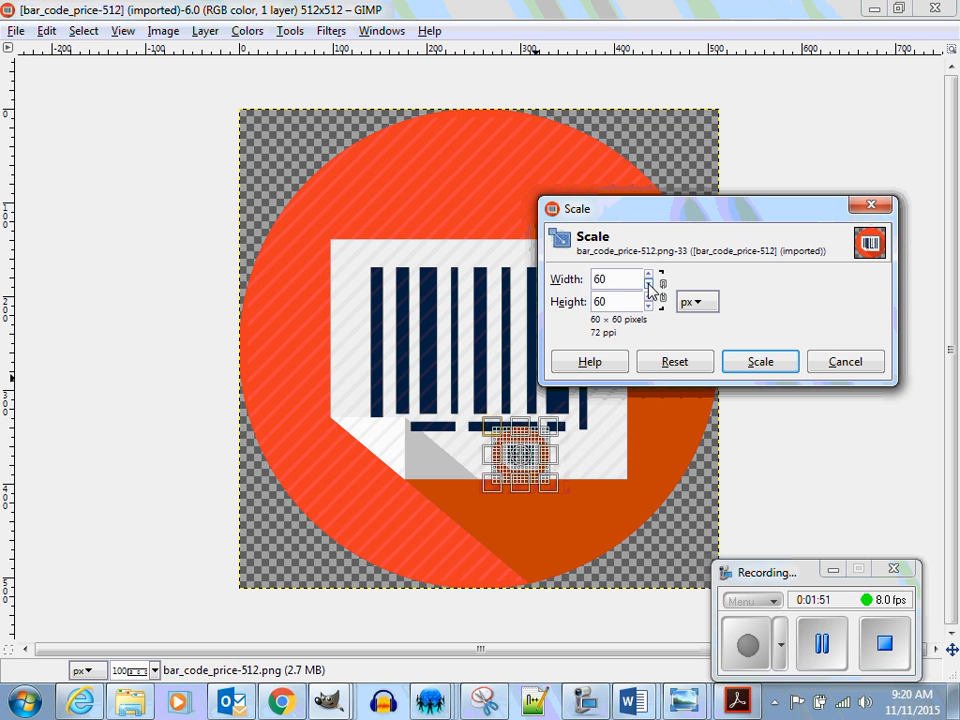
{"action": "left_click", "coordinate": [760, 362]}
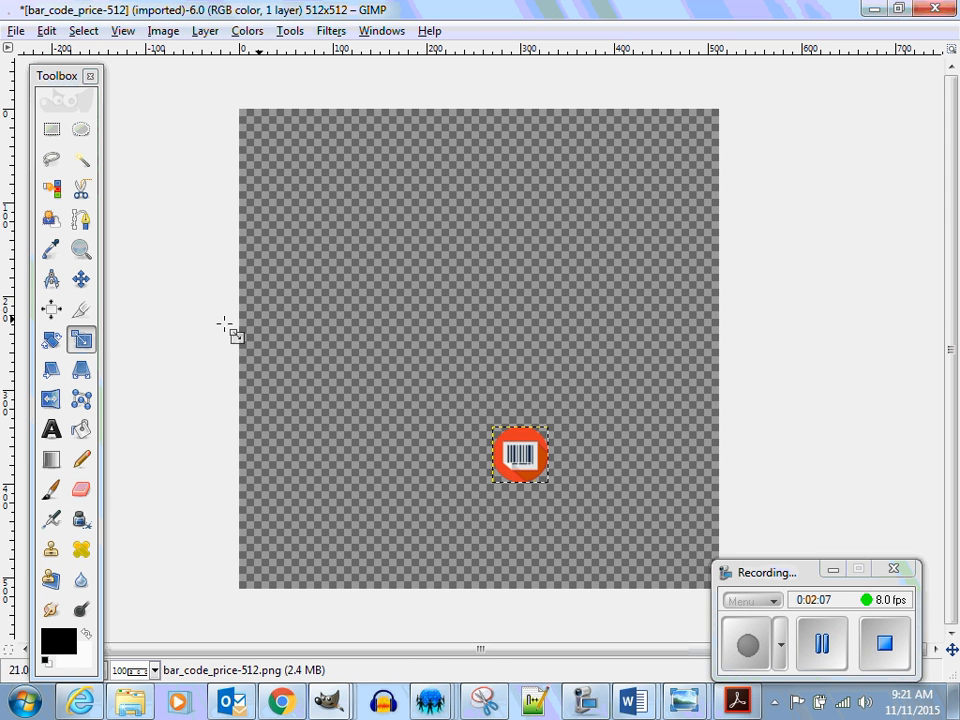
- Try to outline a crop area around the scaled-down barcode icon with the Crop tool
{"action": "left_click", "coordinate": [81, 312]}
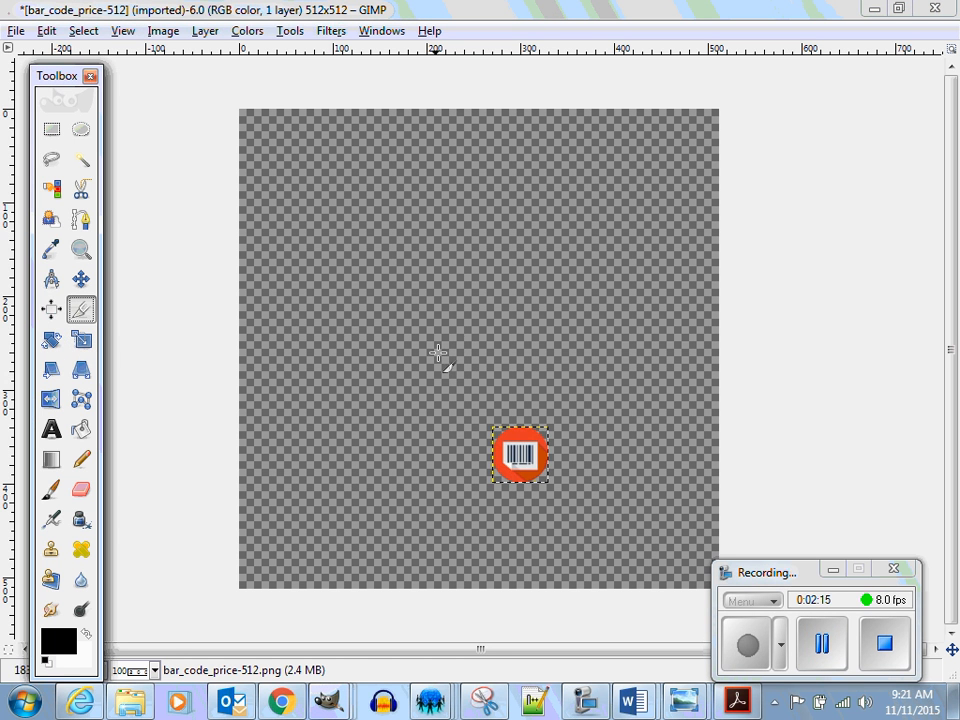
{"action": "scroll", "coordinate": [448, 320], "scroll_direction": "up", "scroll_amount": 3}
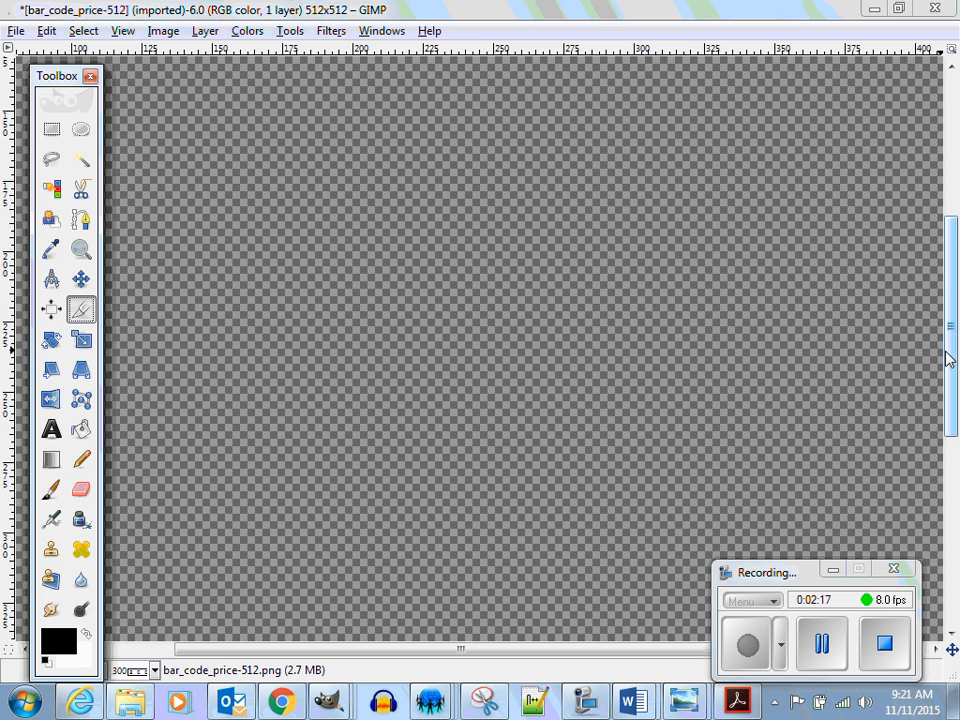
{"action": "scroll", "coordinate": [617, 318], "scroll_direction": "down", "scroll_amount": 5}
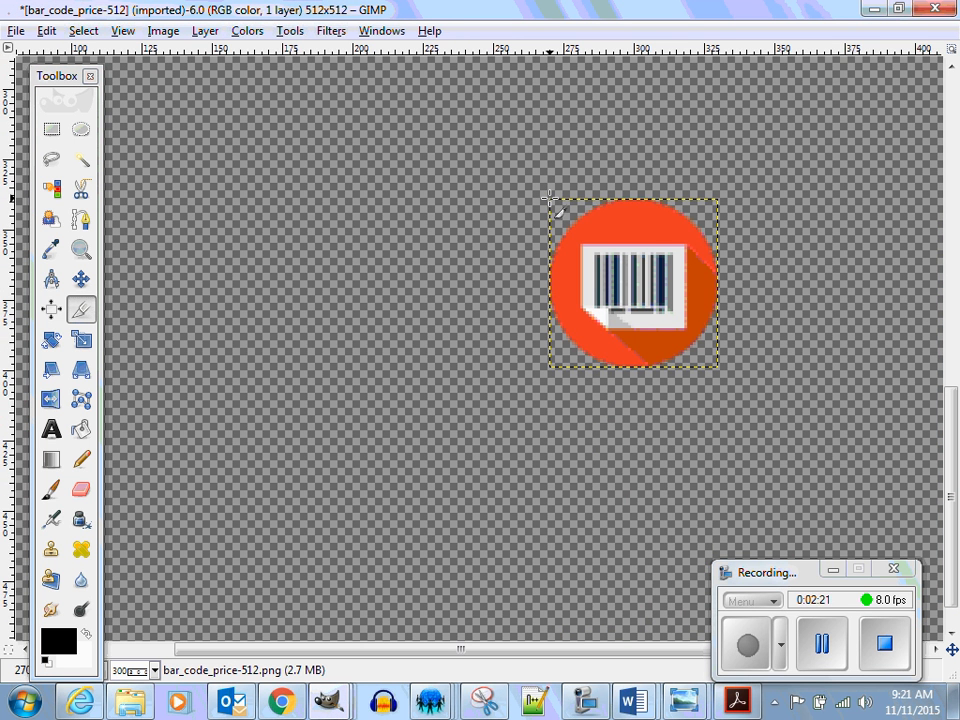
{"action": "left_click_drag", "start_coordinate": [549, 198], "coordinate": [721, 367]}
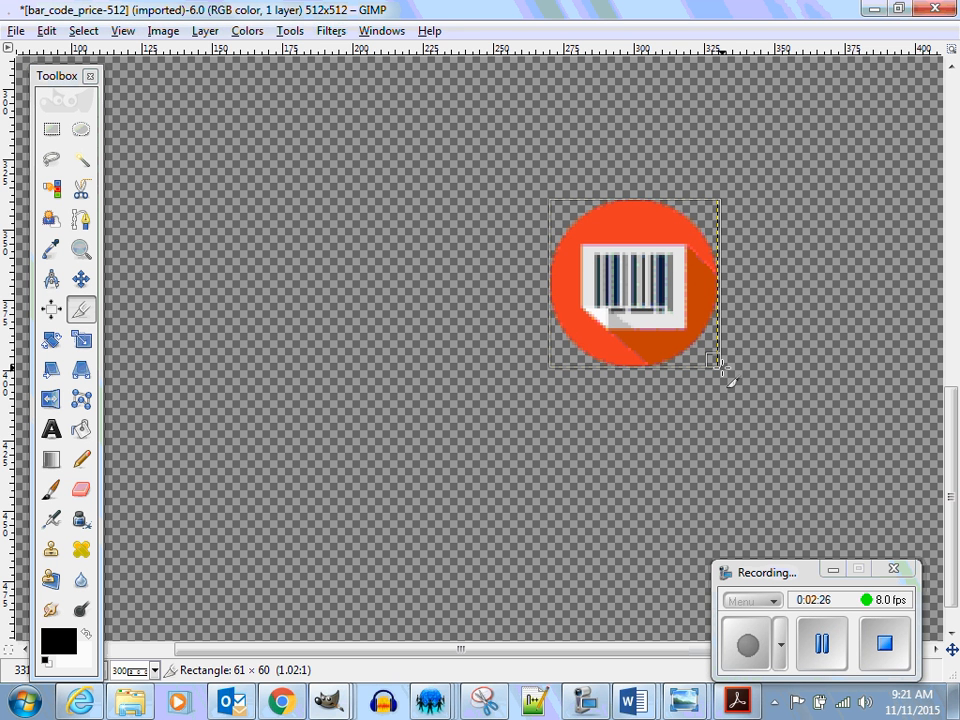
{"action": "left_click_drag", "start_coordinate": [721, 367], "coordinate": [716, 363]}
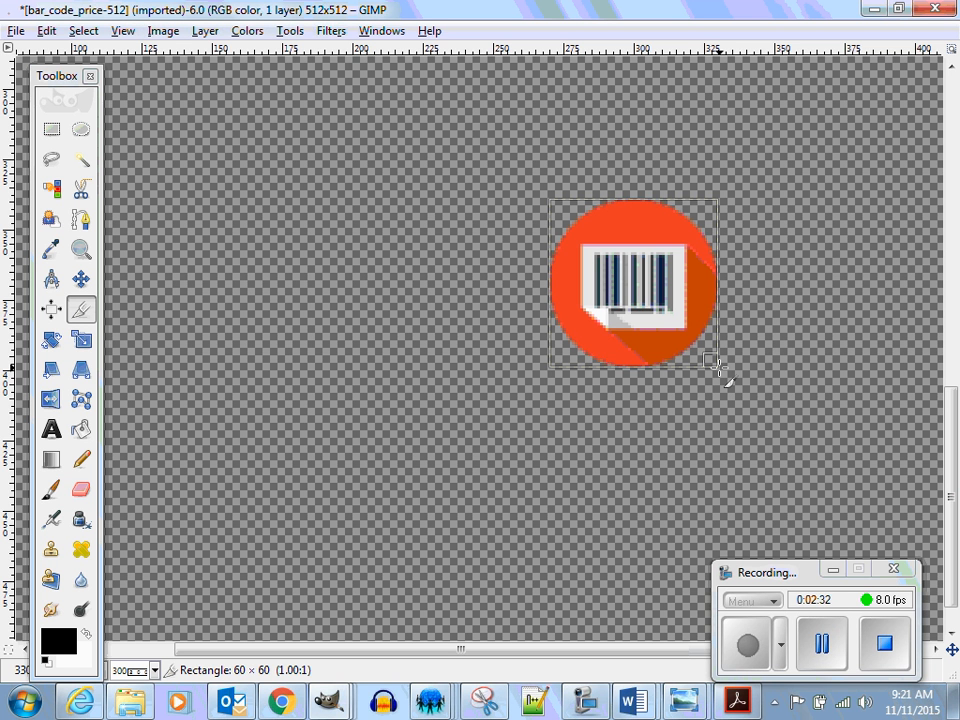
{"action": "left_click_drag", "start_coordinate": [716, 363], "coordinate": [720, 400]}
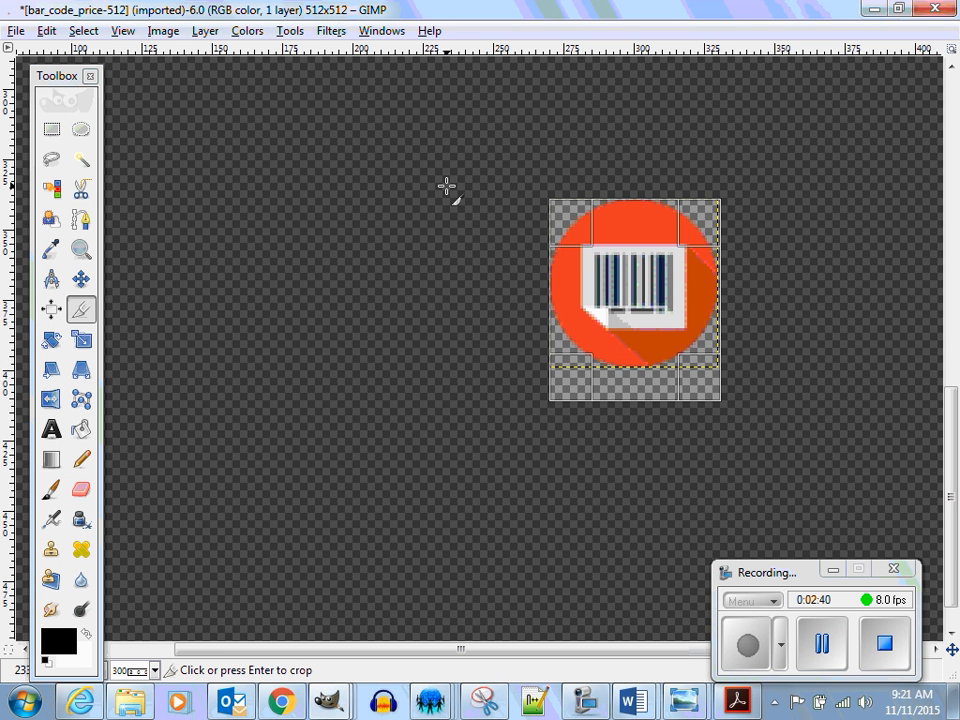
- Undo the scaling of the barcode layer and discard the crop area
{"action": "key", "text": "ctrl+z"}
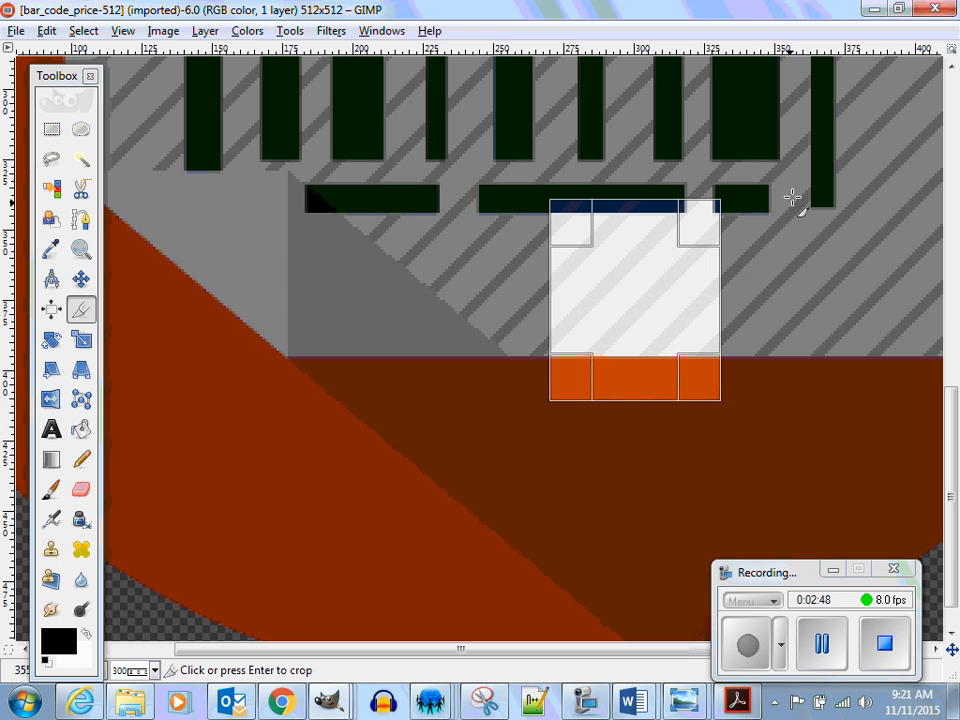
{"action": "scroll", "coordinate": [775, 155], "scroll_direction": "down", "scroll_amount": 7}
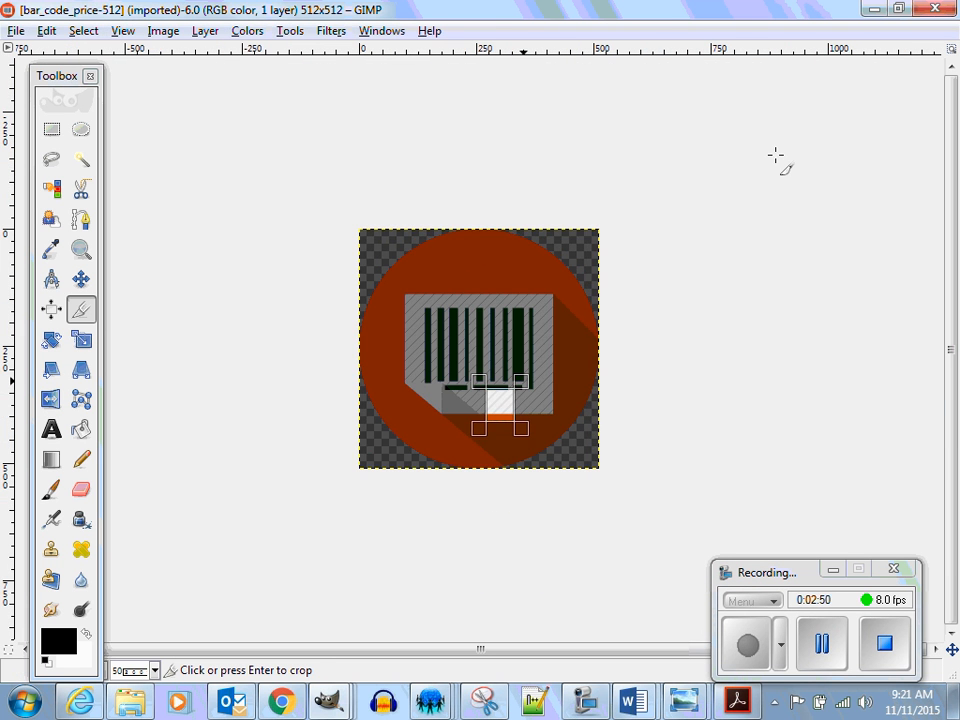
{"action": "left_click", "coordinate": [236, 167]}
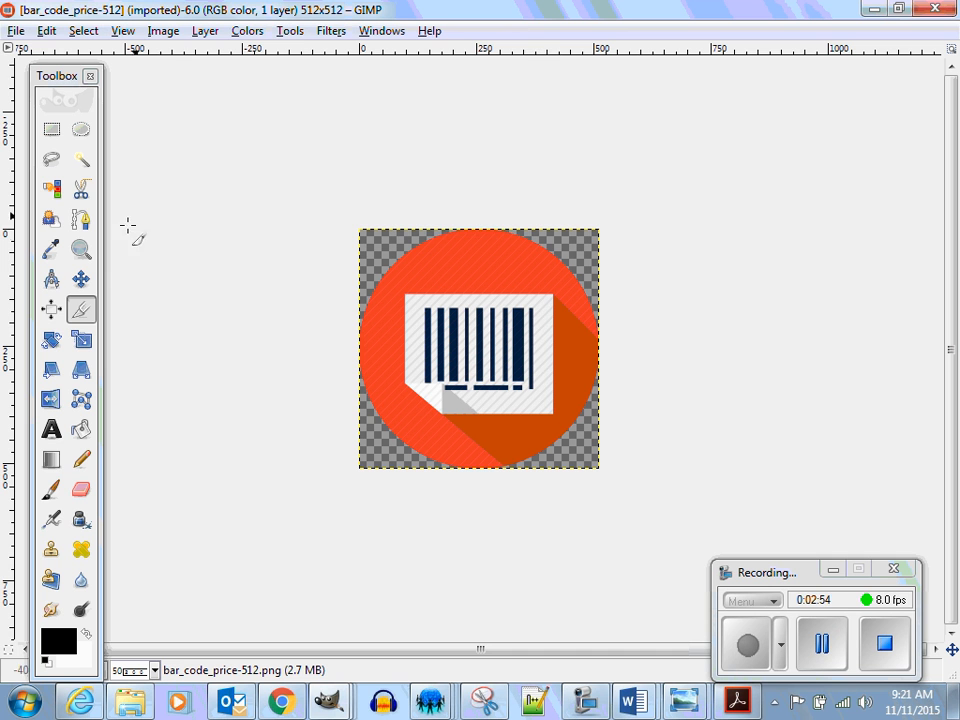
- Try to scale the barcode layer to a width and height of 60 px by entering the values directly
{"action": "left_click", "coordinate": [81, 339]}
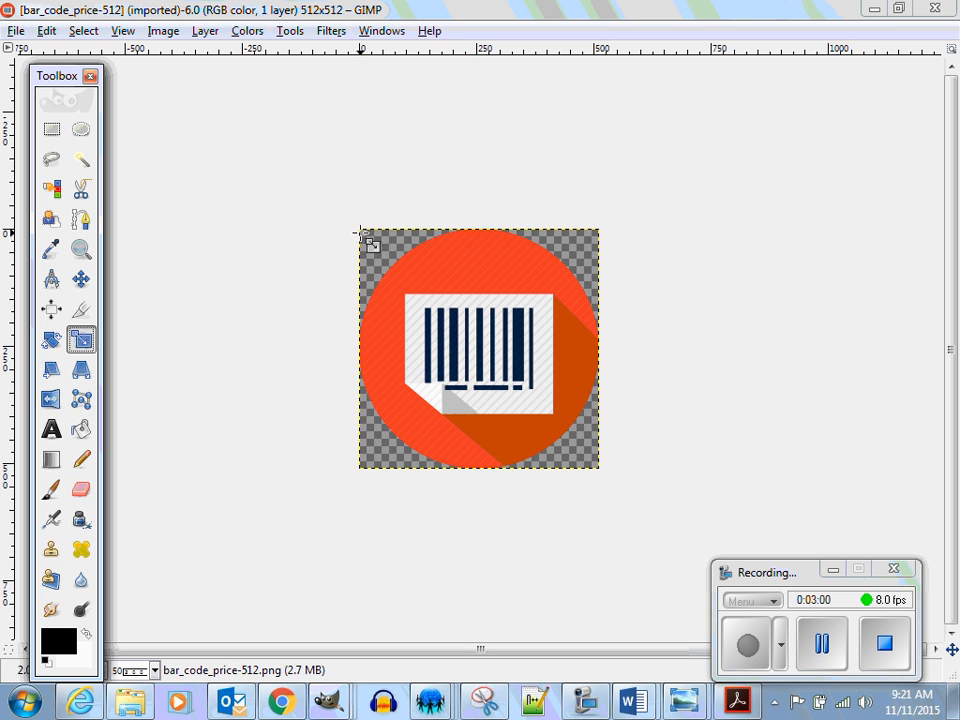
{"action": "left_click_drag", "start_coordinate": [359, 229], "coordinate": [484, 346]}
{"action": "double_click", "coordinate": [621, 283]}
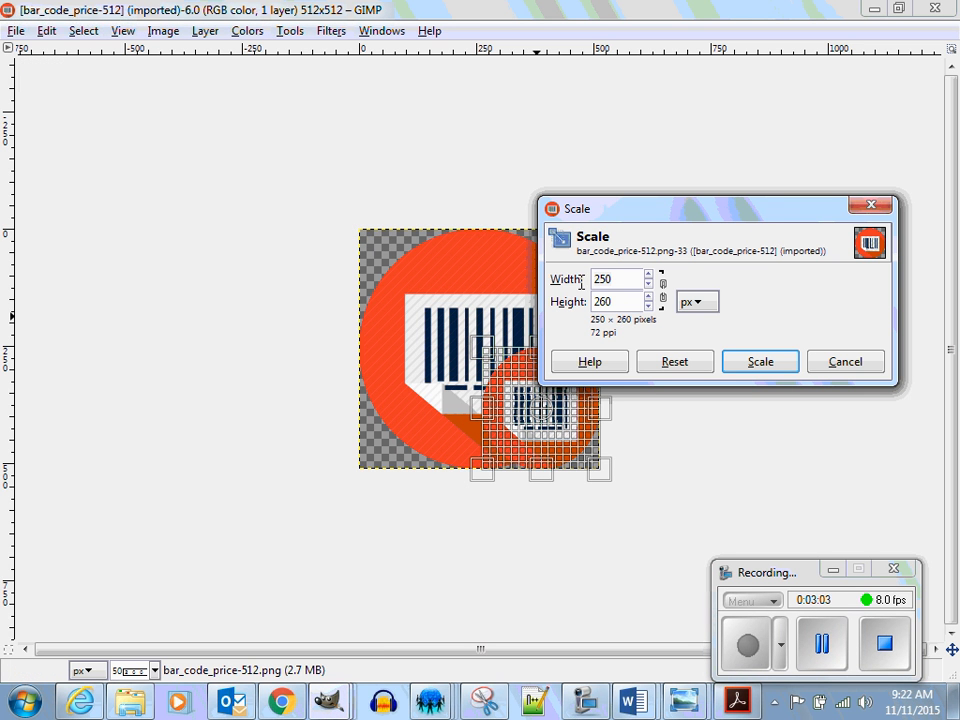
{"action": "type", "text": "60"}
{"action": "double_click", "coordinate": [621, 301]}
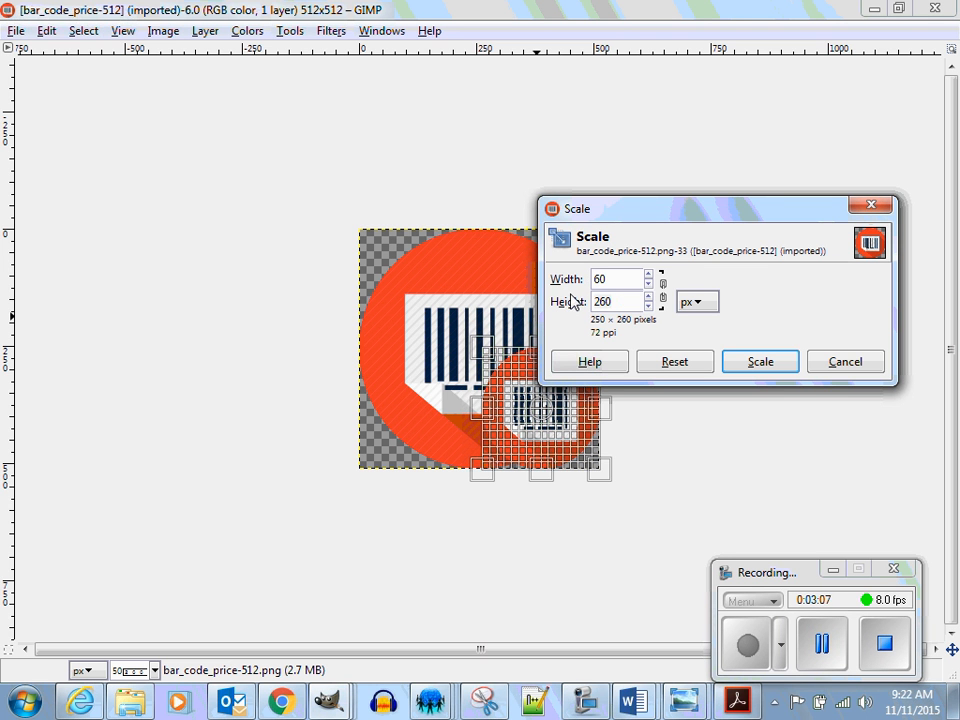
{"action": "type", "text": "60"}
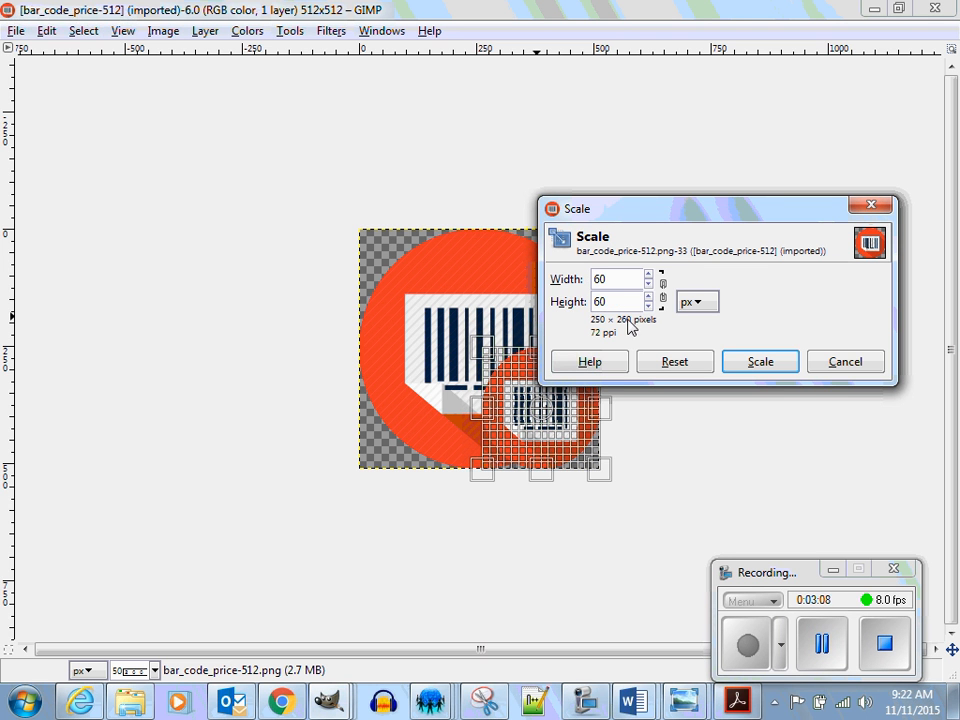
{"action": "left_click", "coordinate": [750, 366]}
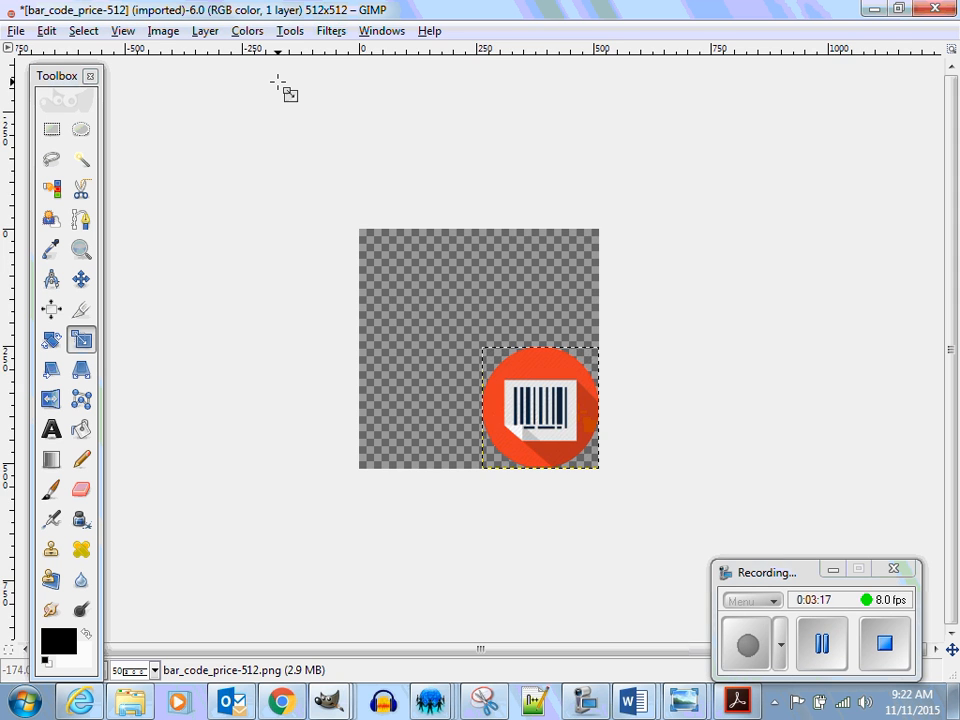
- Undo the last scaling of the barcode layer
{"action": "key", "text": "1"}
{"action": "key", "text": "minus"}
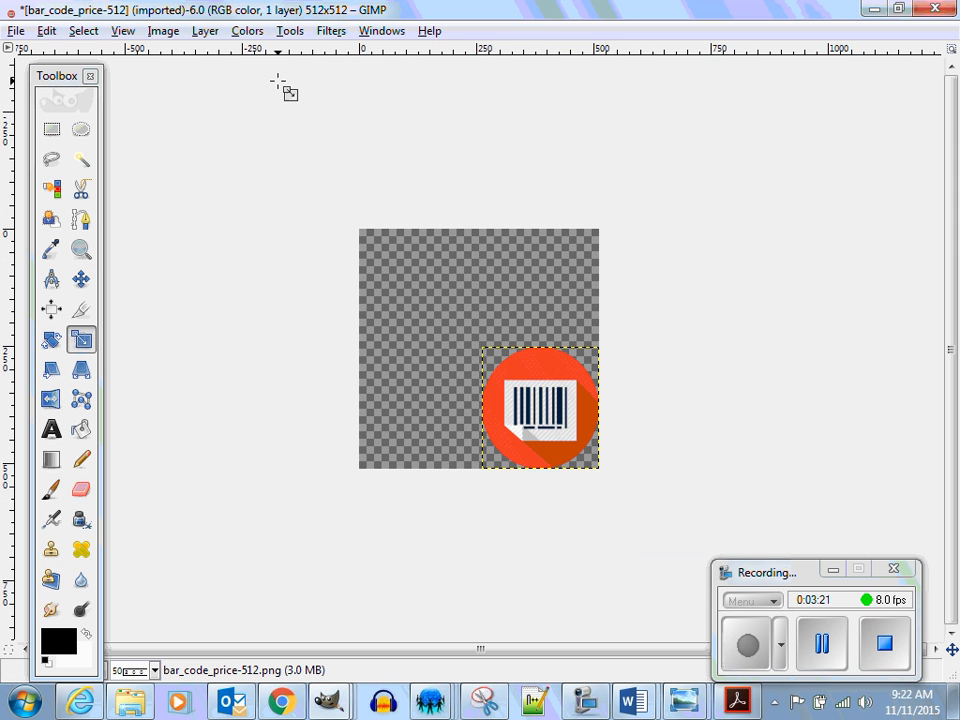
{"action": "key", "text": "ctrl+z"}
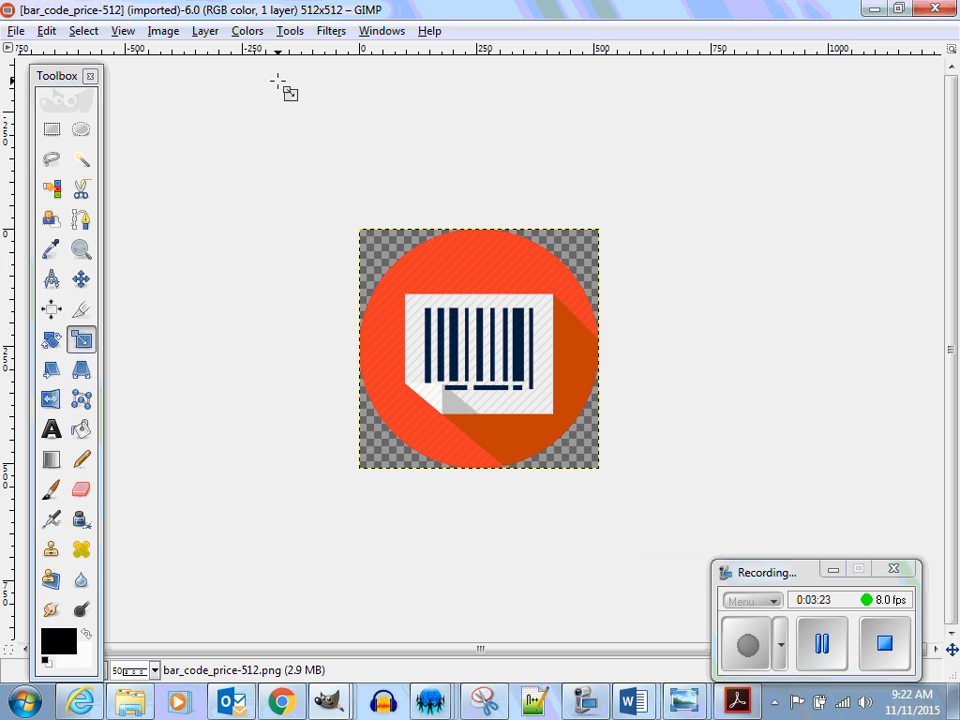
- Try scaling the barcode layer down into the lower-right part of the canvas with its width set to 60 px
{"action": "left_click", "coordinate": [81, 340]}
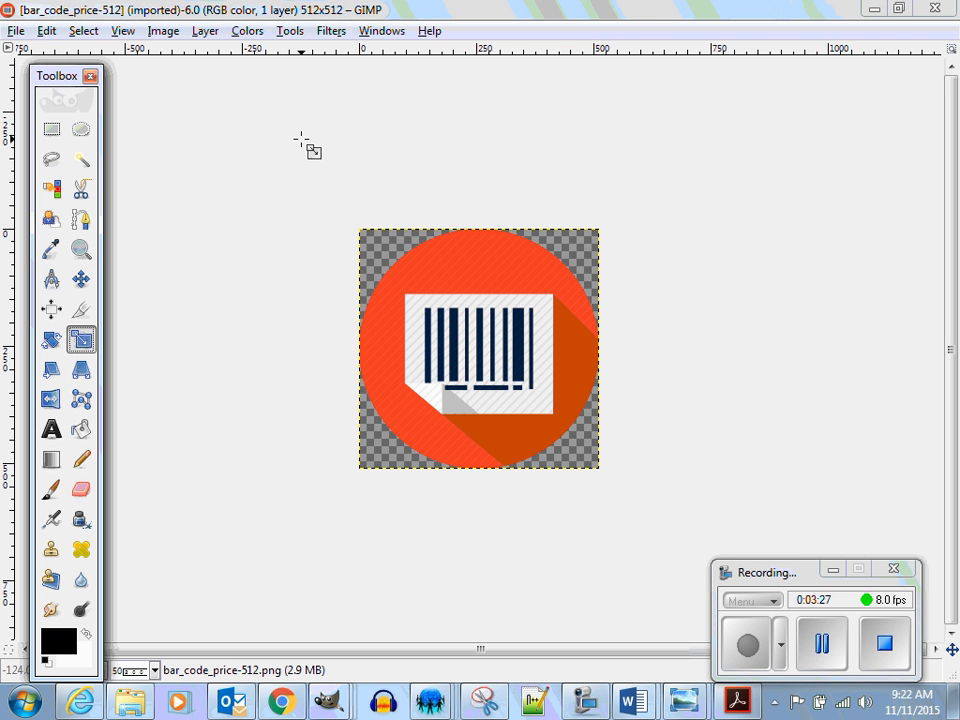
{"action": "key", "text": "1"}
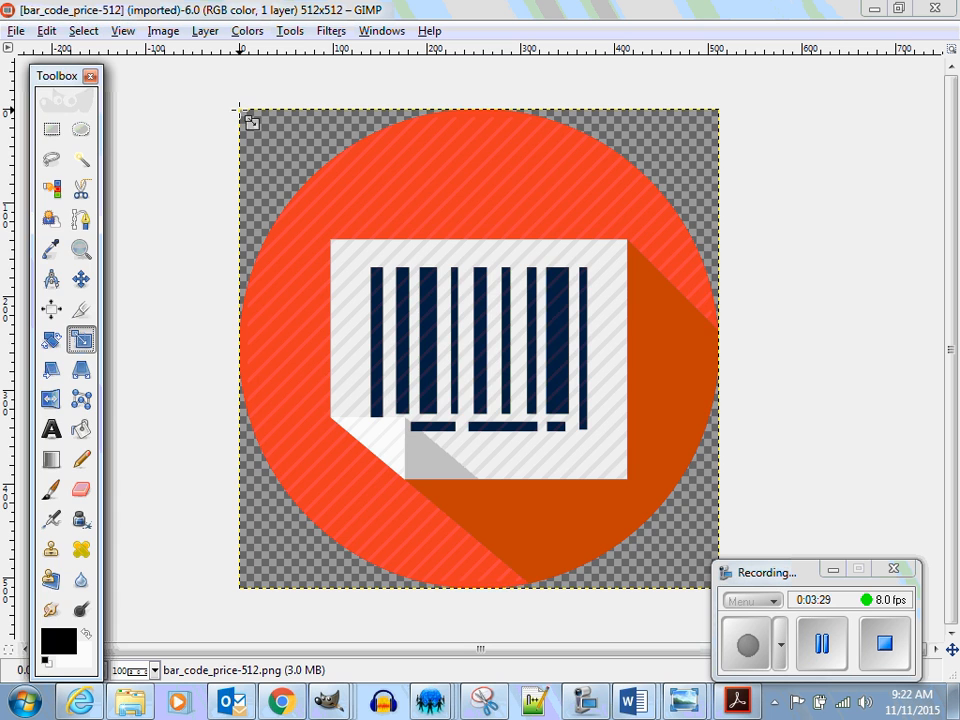
{"action": "key", "text": "Tab"}
{"action": "left_click_drag", "start_coordinate": [240, 111], "coordinate": [284, 157]}
{"action": "left_click_drag", "start_coordinate": [414, 250], "coordinate": [648, 511]}
{"action": "left_click", "coordinate": [648, 284]}
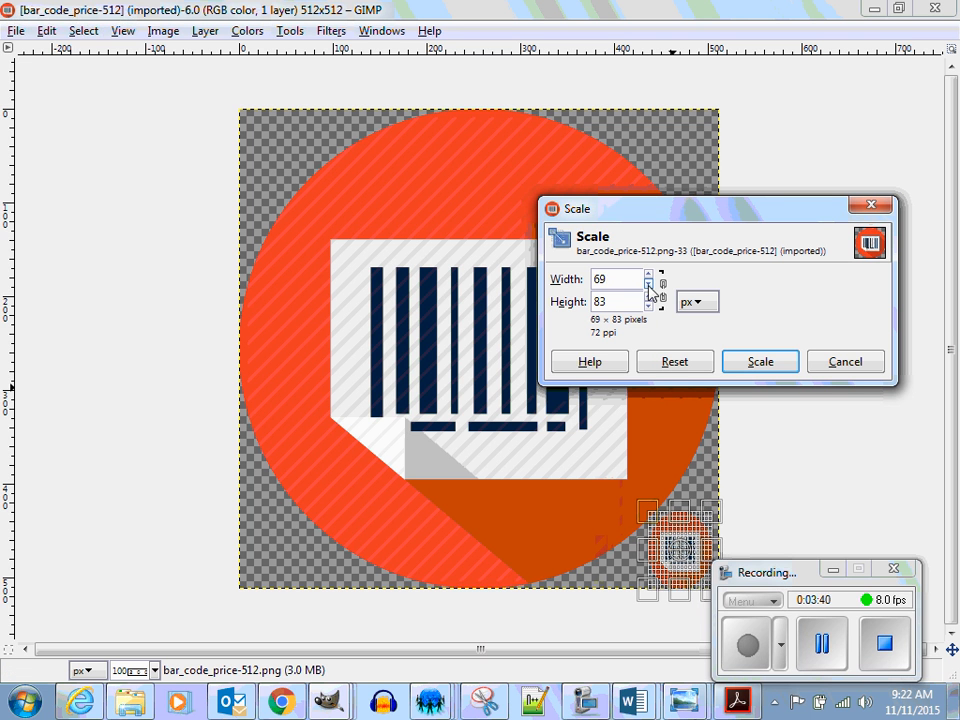
{"action": "left_click", "coordinate": [648, 286]}
{"action": "left_click", "coordinate": [648, 286]}
{"action": "left_click", "coordinate": [648, 286]}
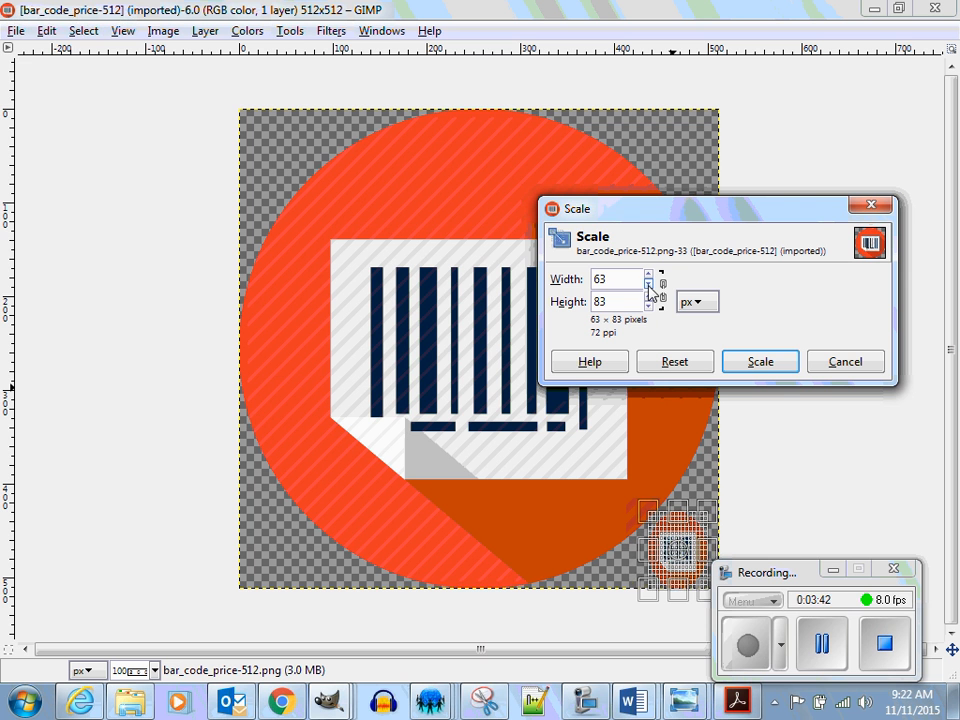
{"action": "left_click", "coordinate": [648, 286]}
{"action": "left_click", "coordinate": [648, 286]}
{"action": "left_click", "coordinate": [648, 286]}
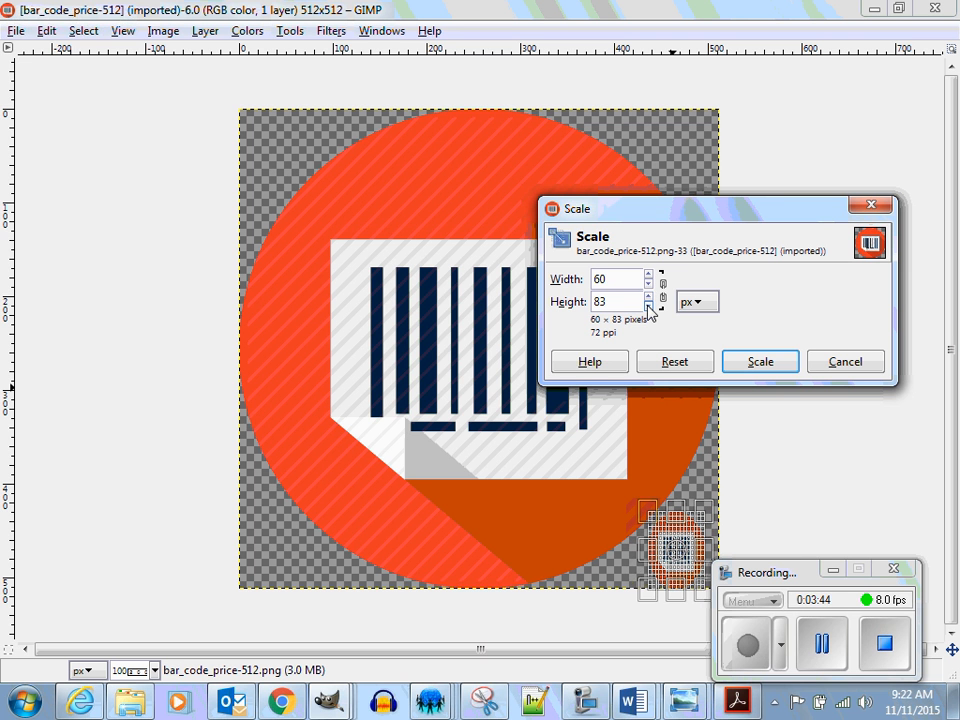
- Try a height of 60 px for the barcode layer and apply the scaling
{"action": "left_click", "coordinate": [648, 307]}
{"action": "left_click", "coordinate": [648, 307]}
{"action": "left_click", "coordinate": [648, 307]}
{"action": "left_click", "coordinate": [648, 307]}
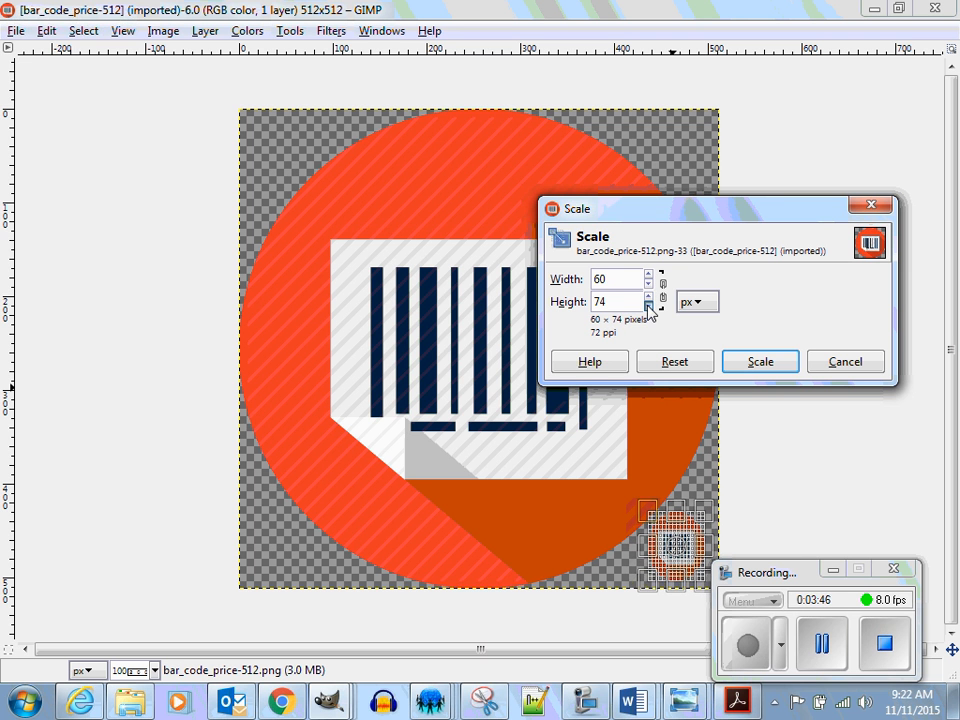
{"action": "left_click", "coordinate": [648, 308]}
{"action": "left_click", "coordinate": [648, 308]}
{"action": "left_click", "coordinate": [648, 308]}
{"action": "left_click", "coordinate": [648, 308]}
{"action": "left_click", "coordinate": [648, 308]}
{"action": "left_click", "coordinate": [648, 308]}
{"action": "left_click", "coordinate": [648, 308]}
{"action": "left_click", "coordinate": [648, 308]}
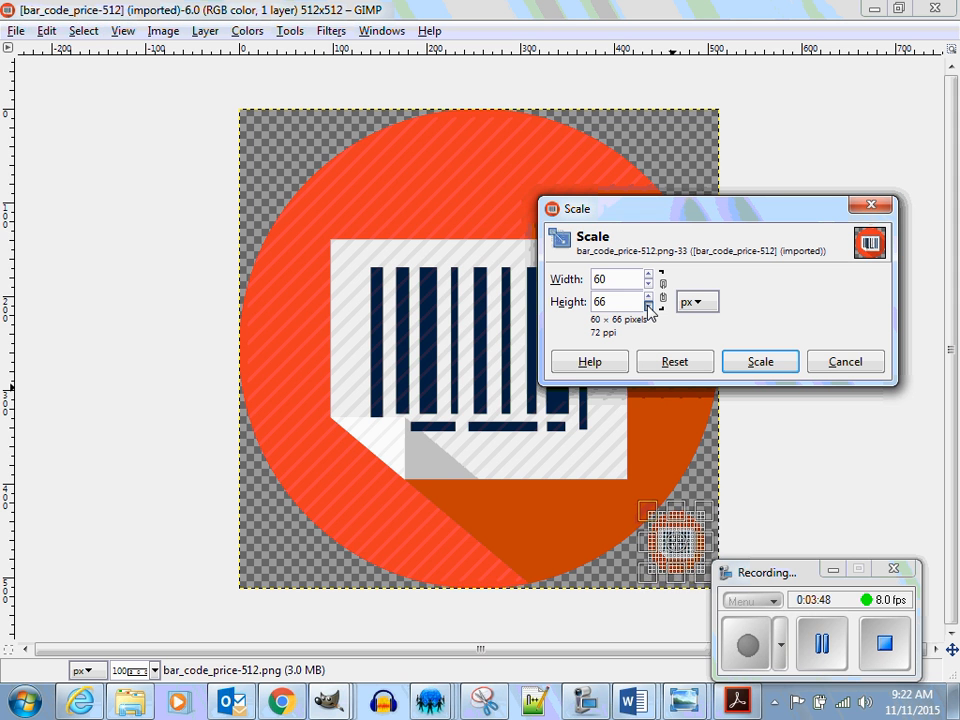
{"action": "left_click", "coordinate": [648, 308]}
{"action": "left_click", "coordinate": [648, 308]}
{"action": "left_click", "coordinate": [648, 308]}
{"action": "left_click", "coordinate": [648, 308]}
{"action": "left_click", "coordinate": [648, 308]}
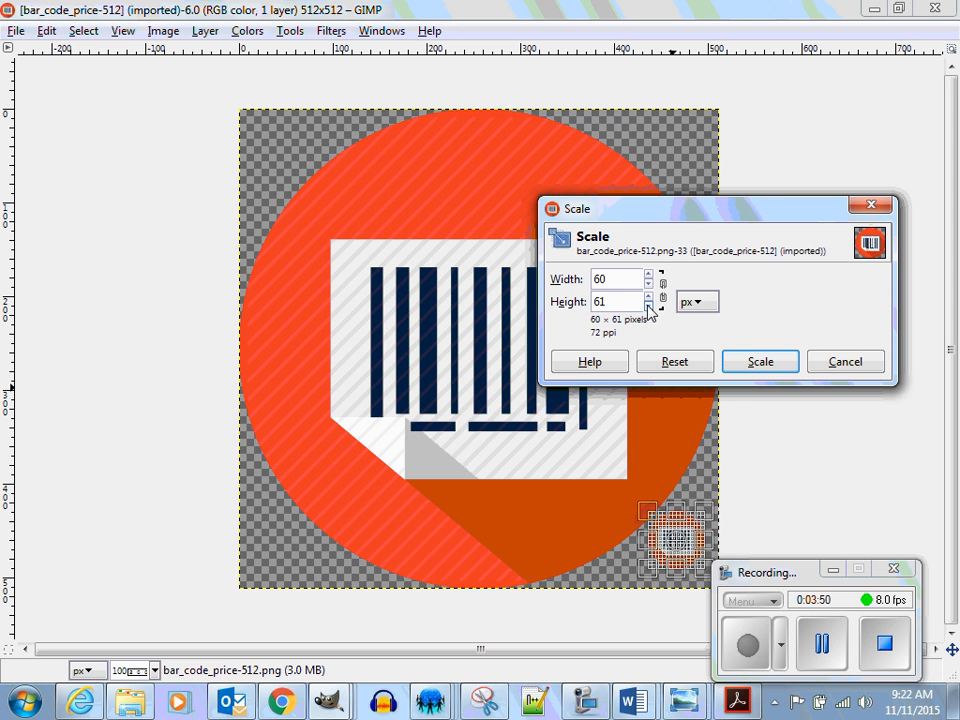
{"action": "left_click", "coordinate": [648, 308]}
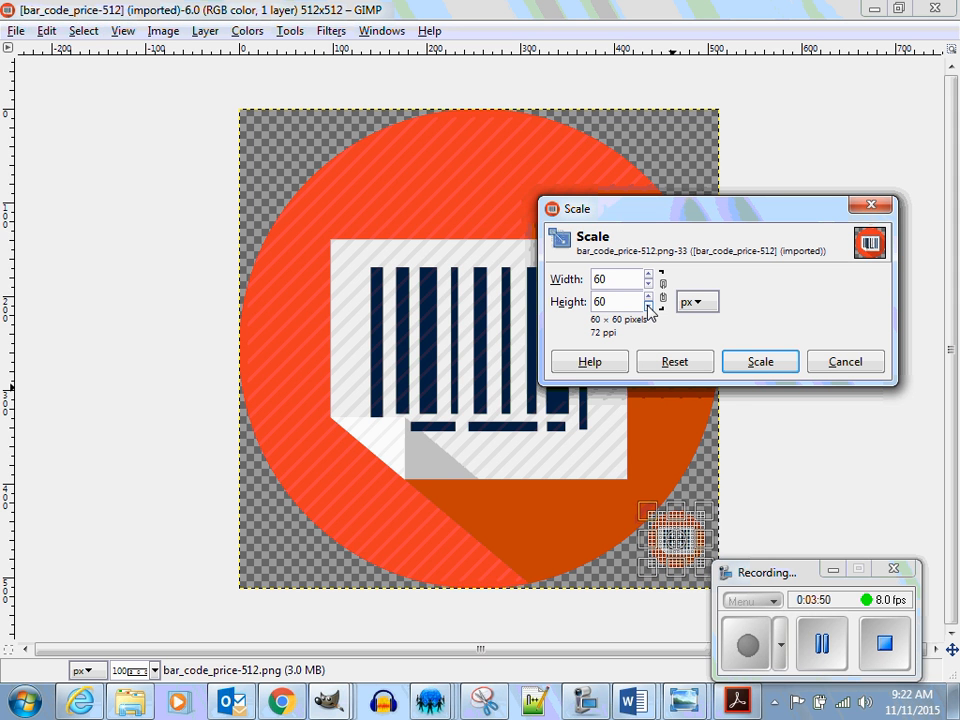
{"action": "left_click", "coordinate": [760, 362]}
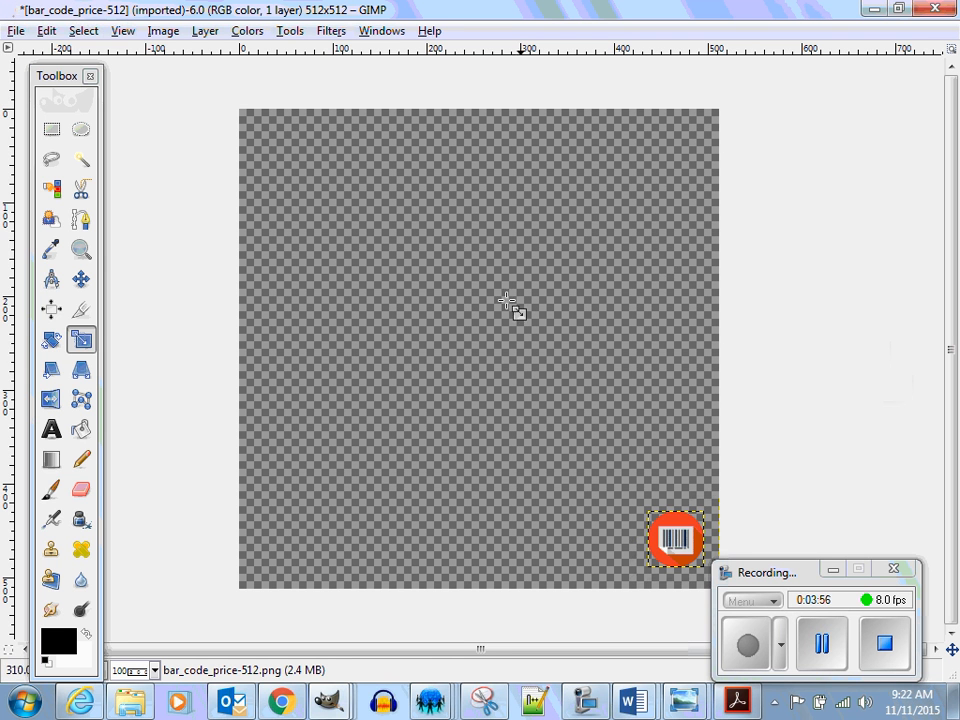
- Try to outline a crop area around the scaled-down icon, and undo the scaling and discard the area
{"action": "left_click", "coordinate": [81, 311]}
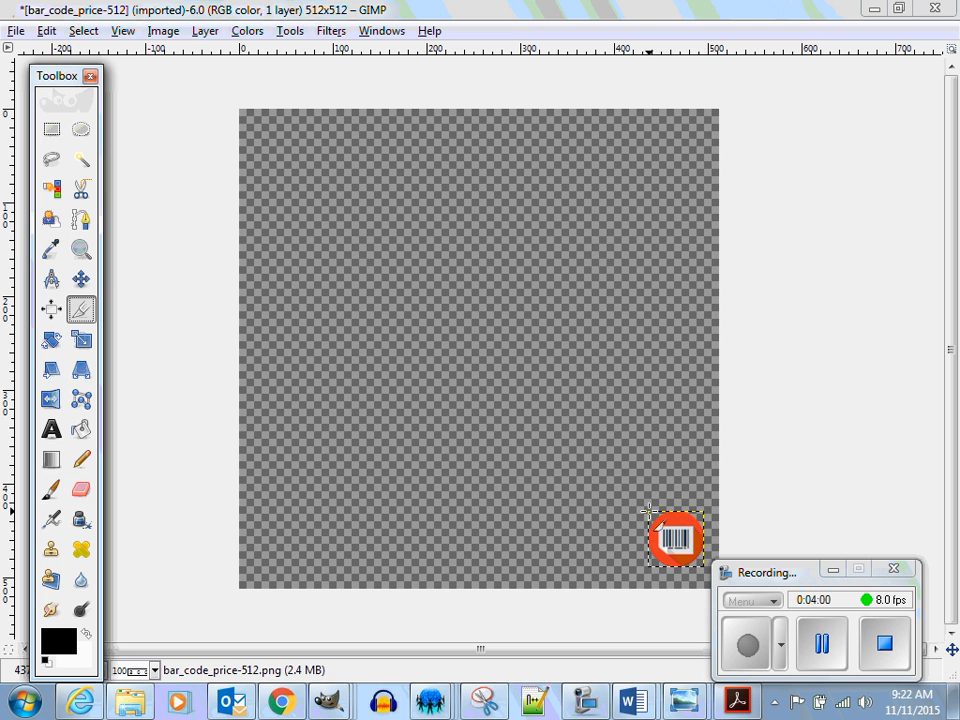
{"action": "left_click_drag", "start_coordinate": [651, 516], "coordinate": [705, 566]}
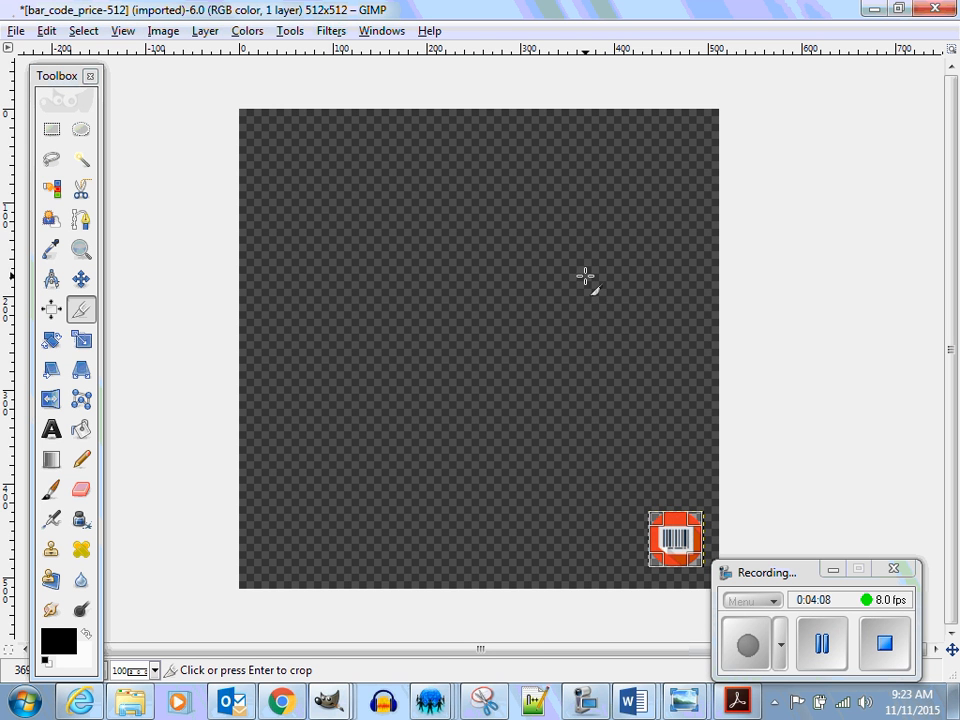
{"action": "key", "text": "ctrl+z"}
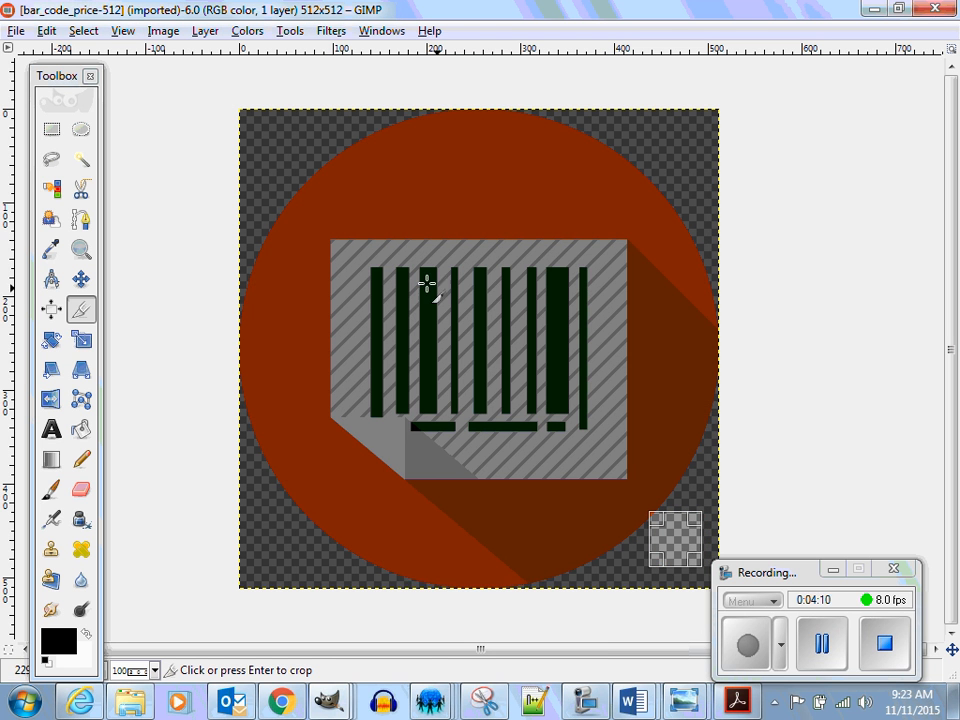
{"action": "key", "text": "Escape"}
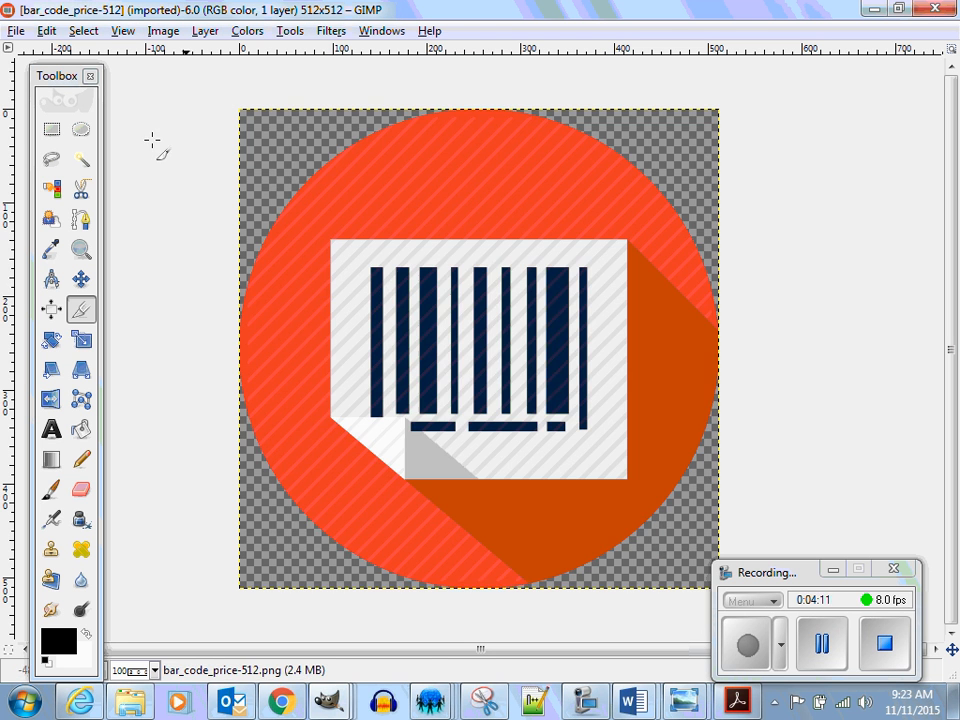
- Shrink the barcode layer toward the lower-right corner of the canvas with the Scale tool and set its width to 60 px
{"action": "left_click", "coordinate": [81, 339]}
{"action": "left_click_drag", "start_coordinate": [240, 108], "coordinate": [672, 524]}
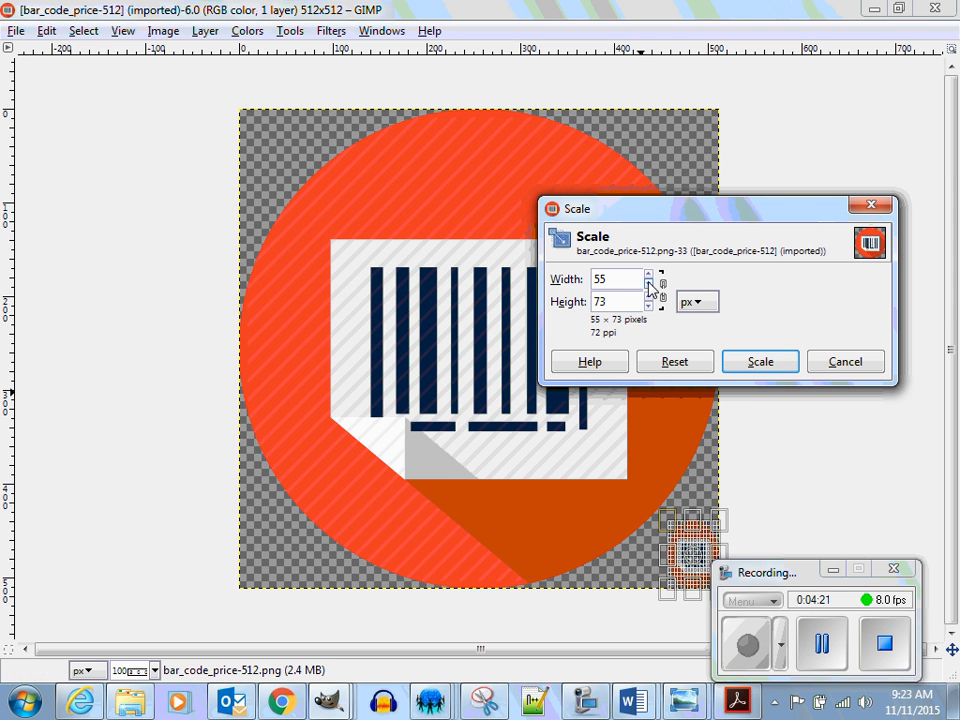
{"action": "left_click", "coordinate": [648, 275]}
{"action": "left_click", "coordinate": [648, 275]}
{"action": "left_click", "coordinate": [648, 275]}
{"action": "left_click", "coordinate": [649, 275]}
{"action": "left_click", "coordinate": [649, 275]}
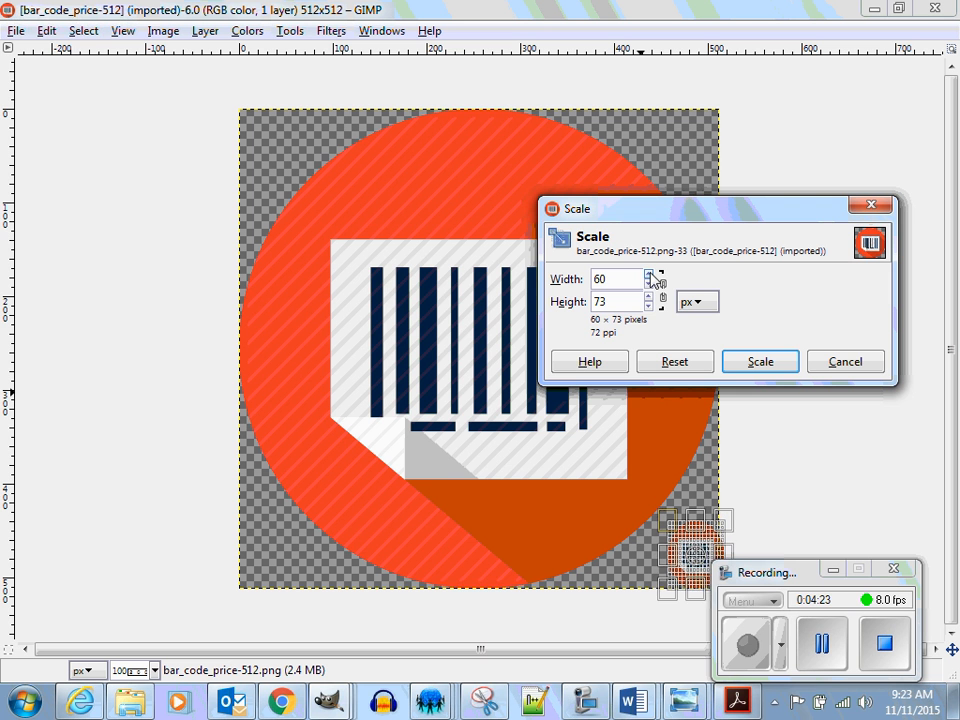
- Set the barcode layer's height to 60 px and apply the scaling
{"action": "left_click", "coordinate": [648, 306]}
{"action": "left_click", "coordinate": [648, 306]}
{"action": "left_click", "coordinate": [648, 306]}
{"action": "left_click", "coordinate": [648, 306]}
{"action": "left_click", "coordinate": [648, 306]}
{"action": "left_click", "coordinate": [648, 306]}
{"action": "left_click", "coordinate": [648, 306]}
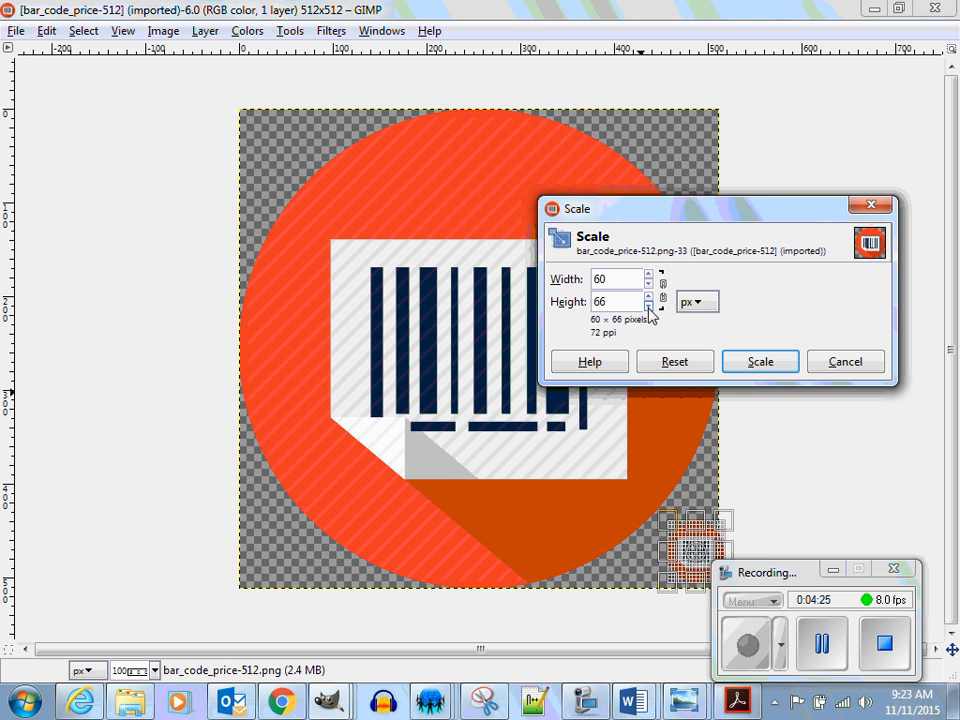
{"action": "left_click", "coordinate": [648, 306]}
{"action": "left_click", "coordinate": [648, 306]}
{"action": "left_click", "coordinate": [648, 306]}
{"action": "left_click", "coordinate": [648, 306]}
{"action": "left_click", "coordinate": [648, 306]}
{"action": "left_click", "coordinate": [648, 306]}
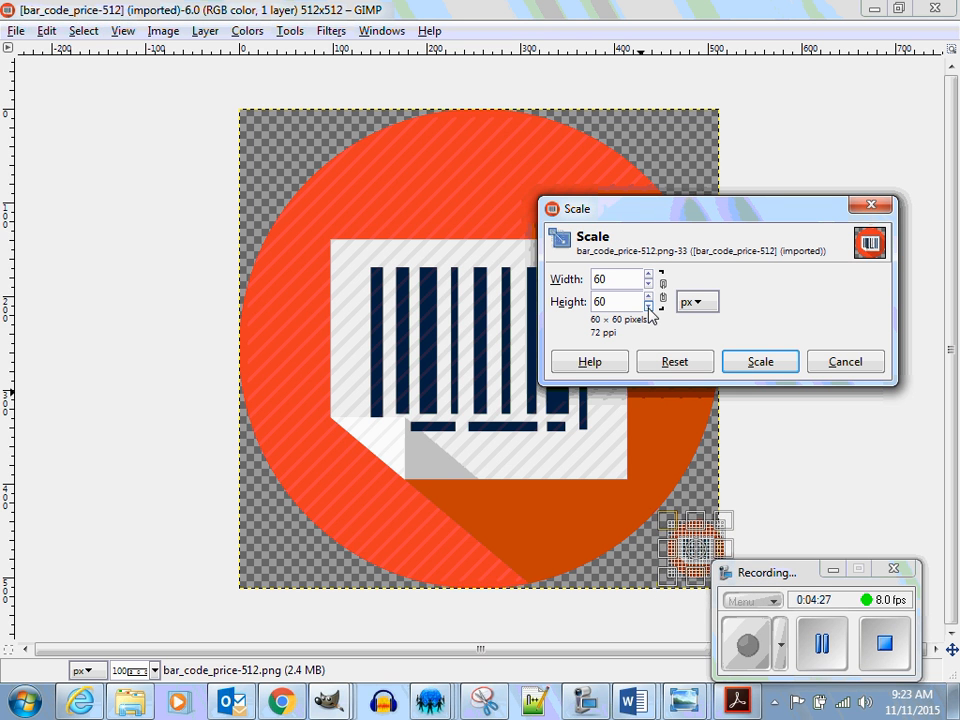
{"action": "left_click", "coordinate": [761, 363]}
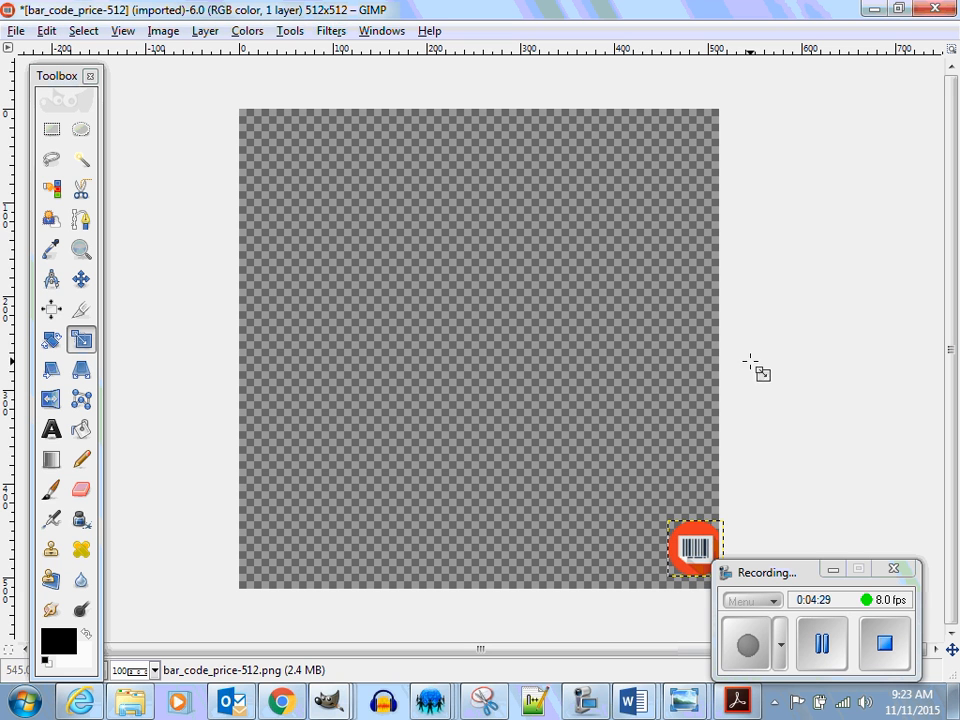
- Reposition the small barcode layer with the Scale tool so that it lies entirely within the canvas
{"action": "left_click", "coordinate": [697, 548]}
{"action": "left_click_drag", "start_coordinate": [697, 548], "coordinate": [647, 529]}
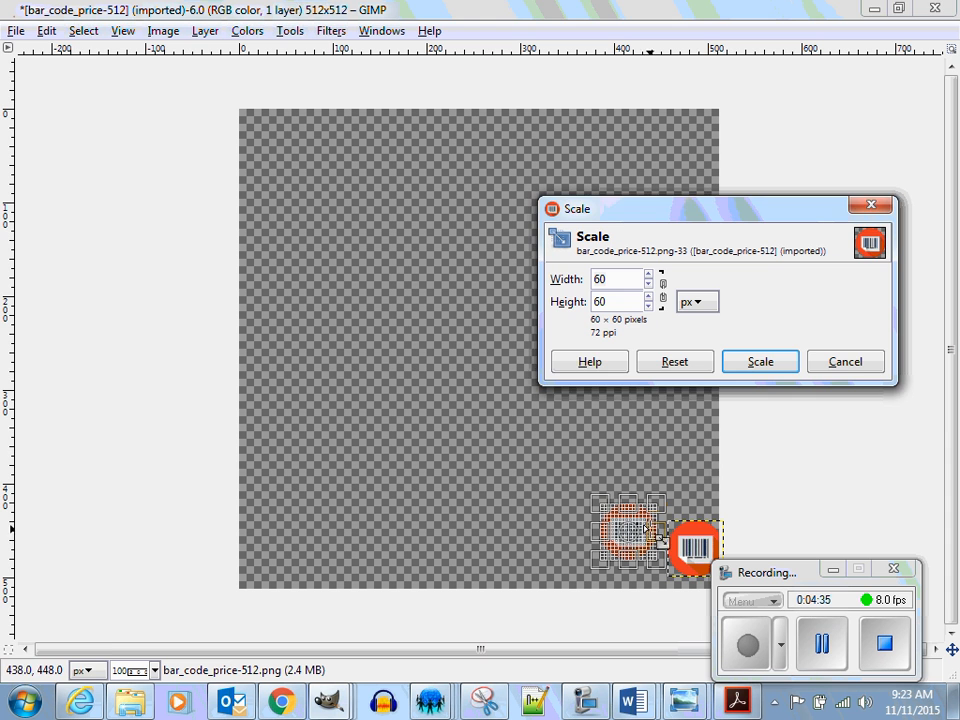
{"action": "left_click", "coordinate": [697, 455]}
{"action": "left_click", "coordinate": [757, 363]}
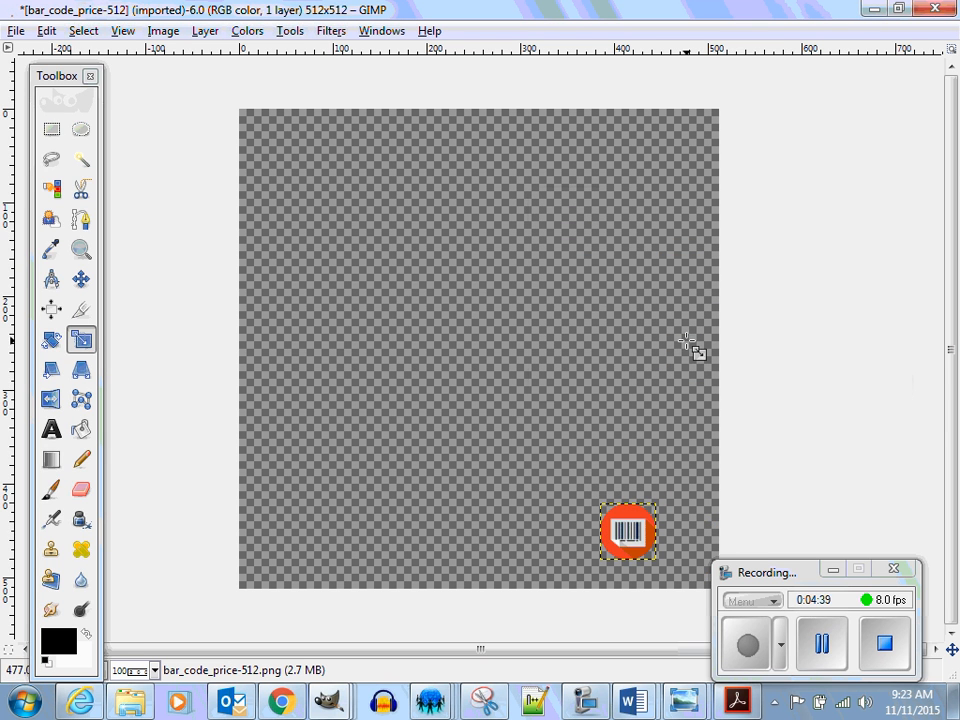
- Crop the image to a 60 × 60 px area that exactly follows the barcode layer's boundary
{"action": "key", "text": "2"}
{"action": "left_click_drag", "start_coordinate": [953, 368], "coordinate": [955, 483]}
{"action": "key", "text": "3"}
{"action": "left_click_drag", "start_coordinate": [955, 410], "coordinate": [955, 492]}
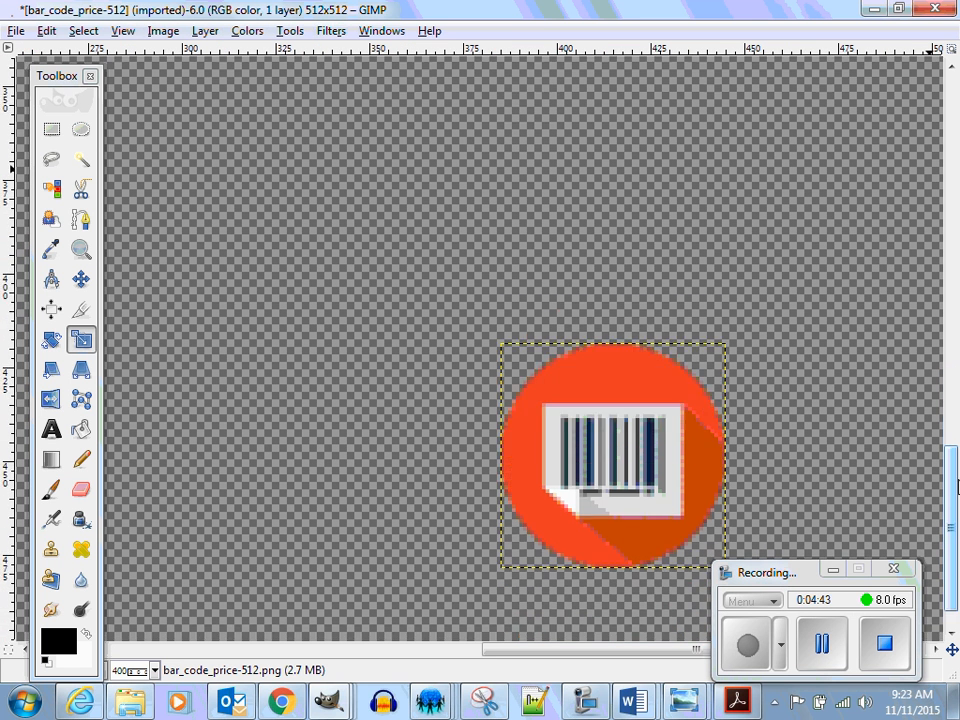
{"action": "left_click", "coordinate": [82, 314]}
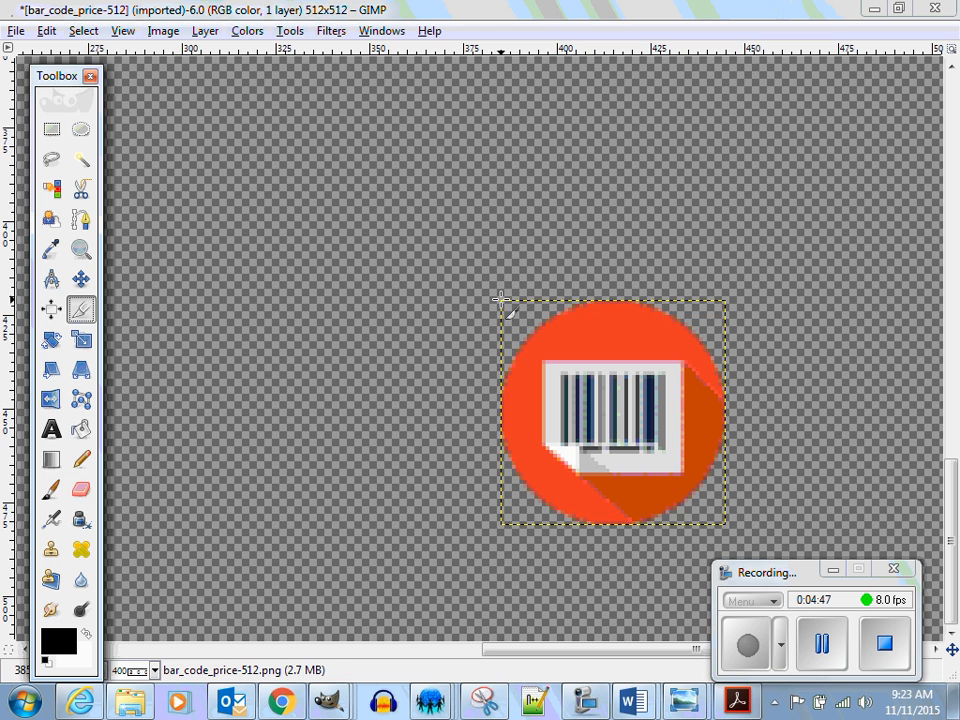
{"action": "left_click_drag", "start_coordinate": [501, 300], "coordinate": [724, 523]}
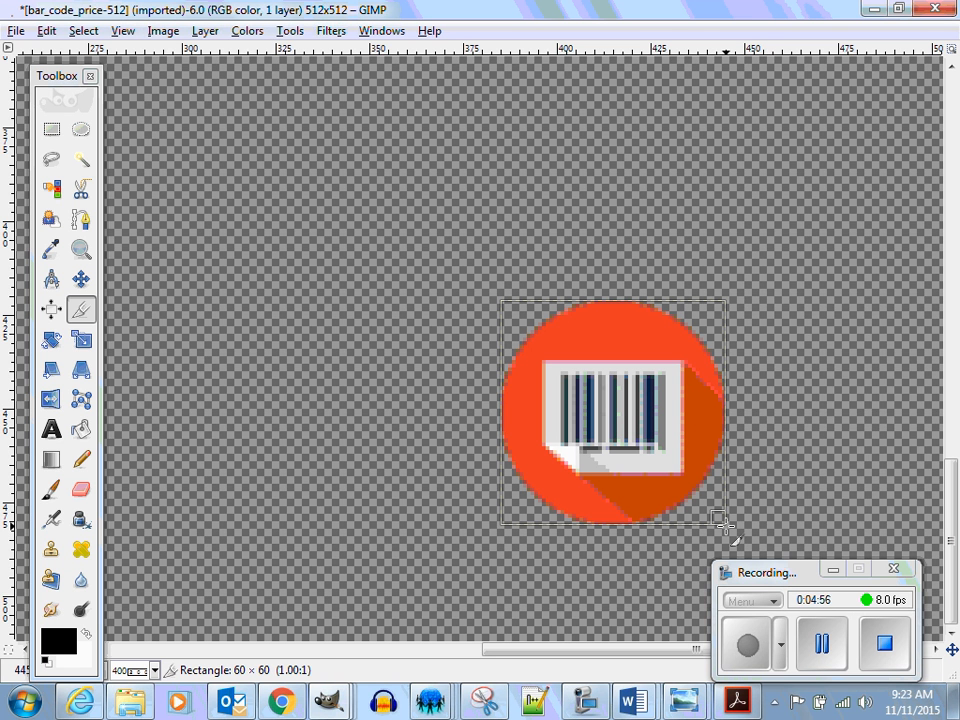
{"action": "left_click_drag", "start_coordinate": [724, 523], "coordinate": [724, 523]}
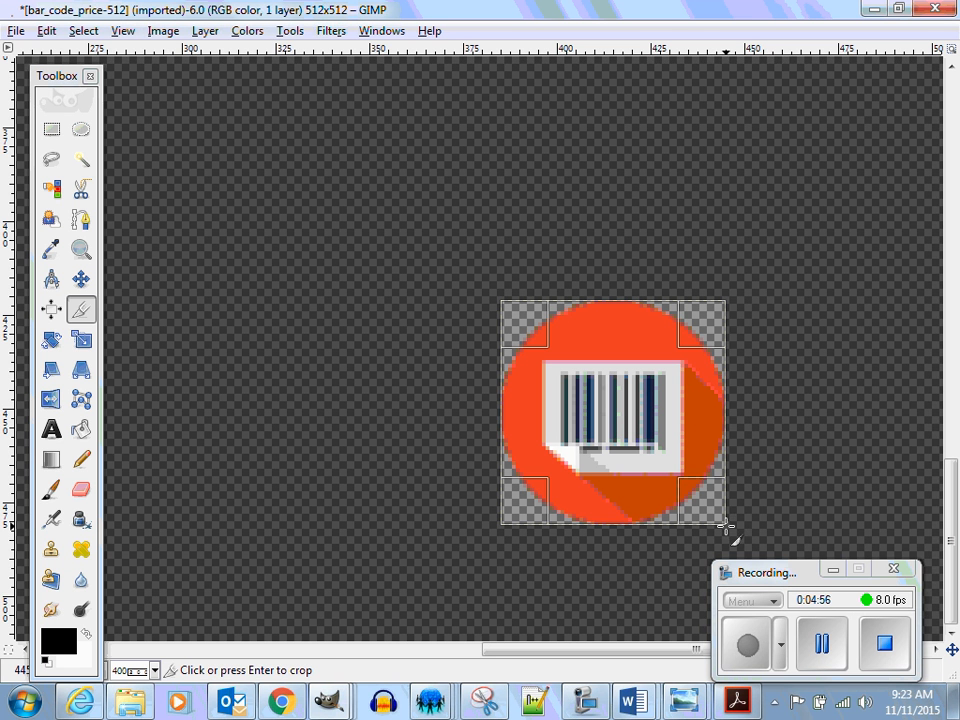
{"action": "left_click", "coordinate": [635, 418]}
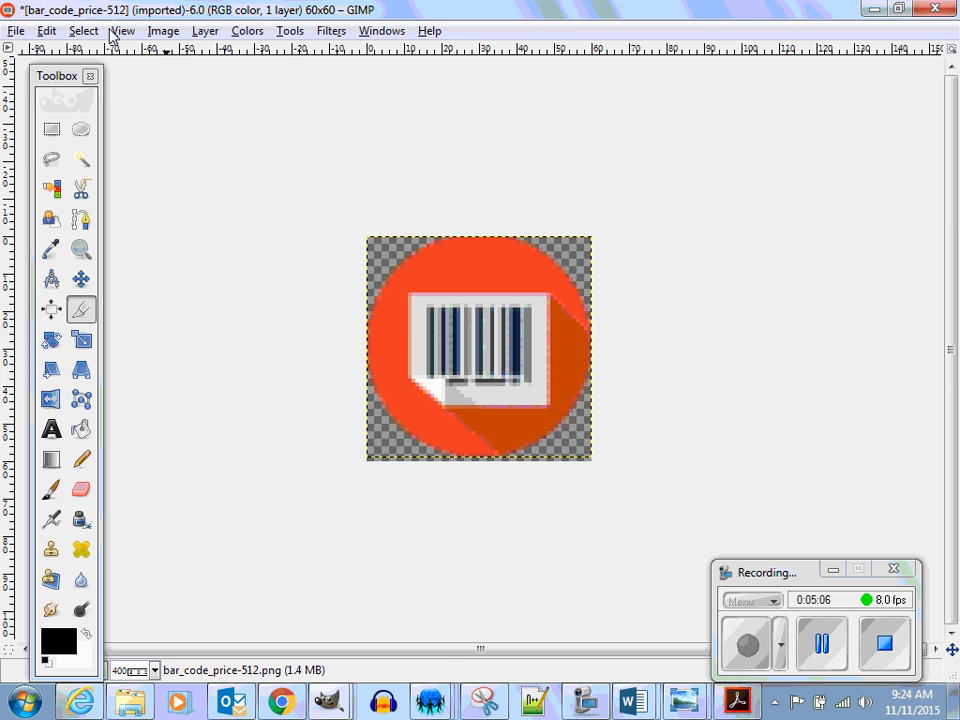
- Export the cropped image as bar_code_price-60.png to the 1.1.3 TribeTicketsApp folder
{"action": "left_click", "coordinate": [15, 30]}
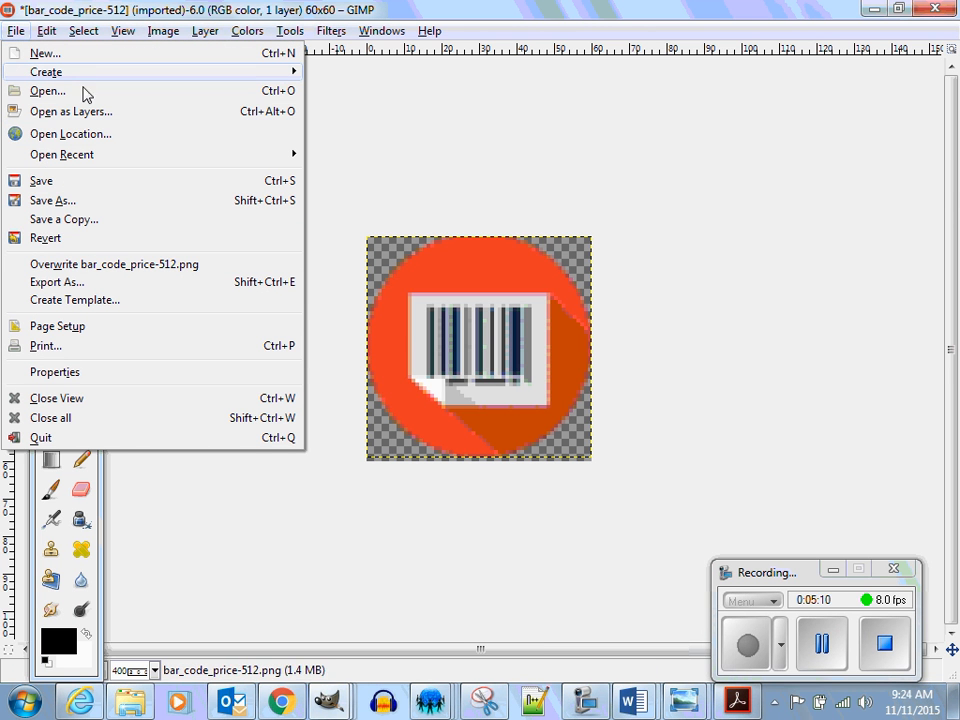
{"action": "left_click", "coordinate": [82, 283]}
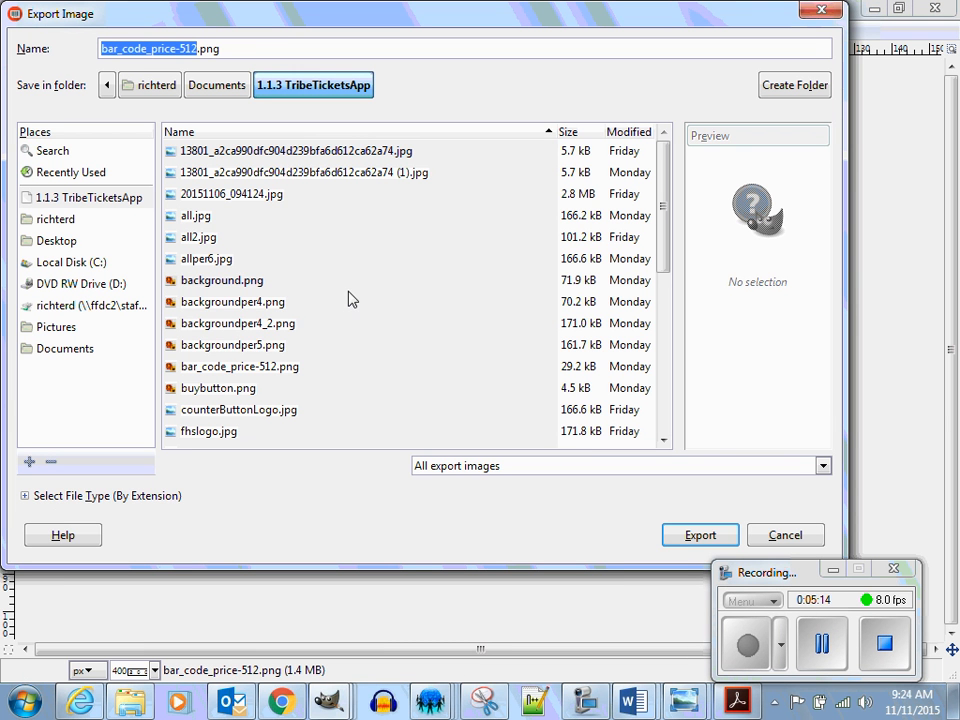
{"action": "left_click", "coordinate": [253, 48]}
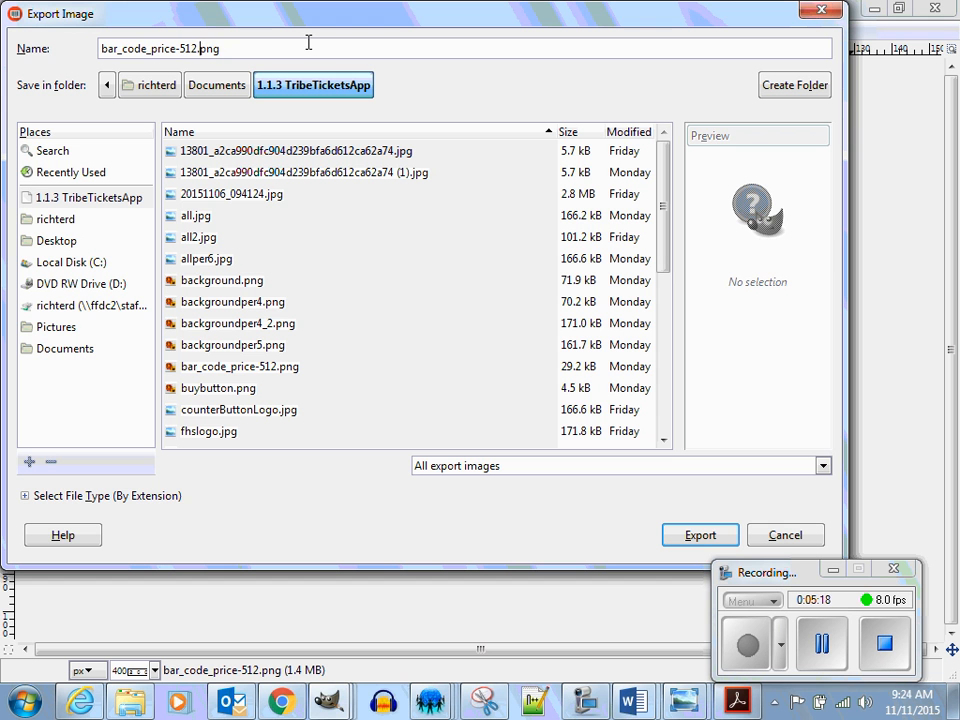
{"action": "key", "text": "BackSpace"}
{"action": "key", "text": "BackSpace"}
{"action": "key", "text": "BackSpace"}
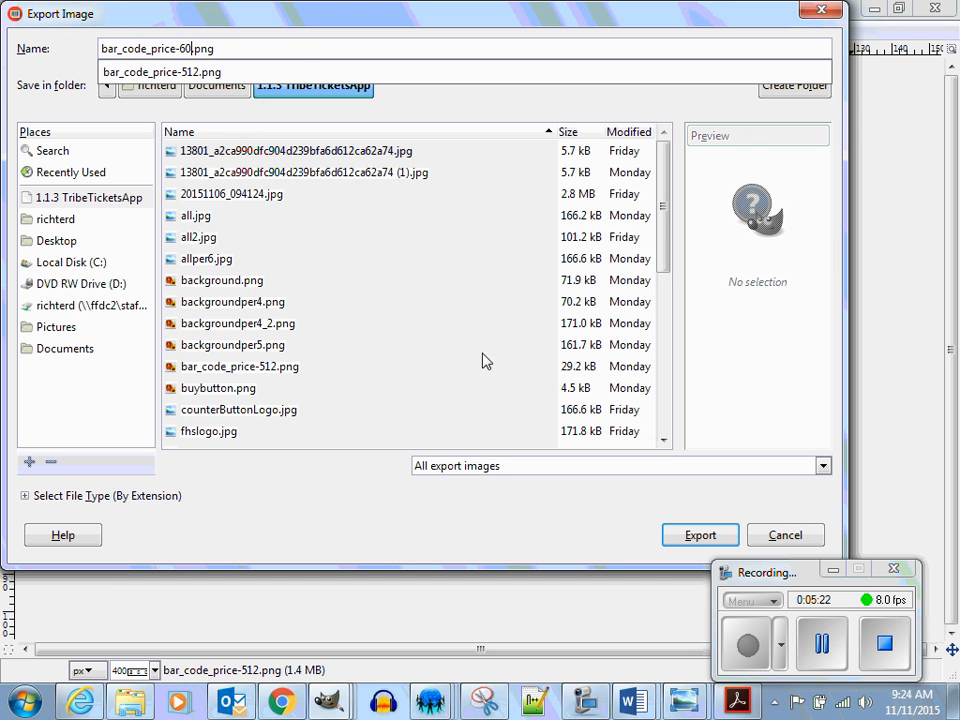
{"action": "left_click", "coordinate": [690, 537]}
{"action": "left_click", "coordinate": [690, 537]}
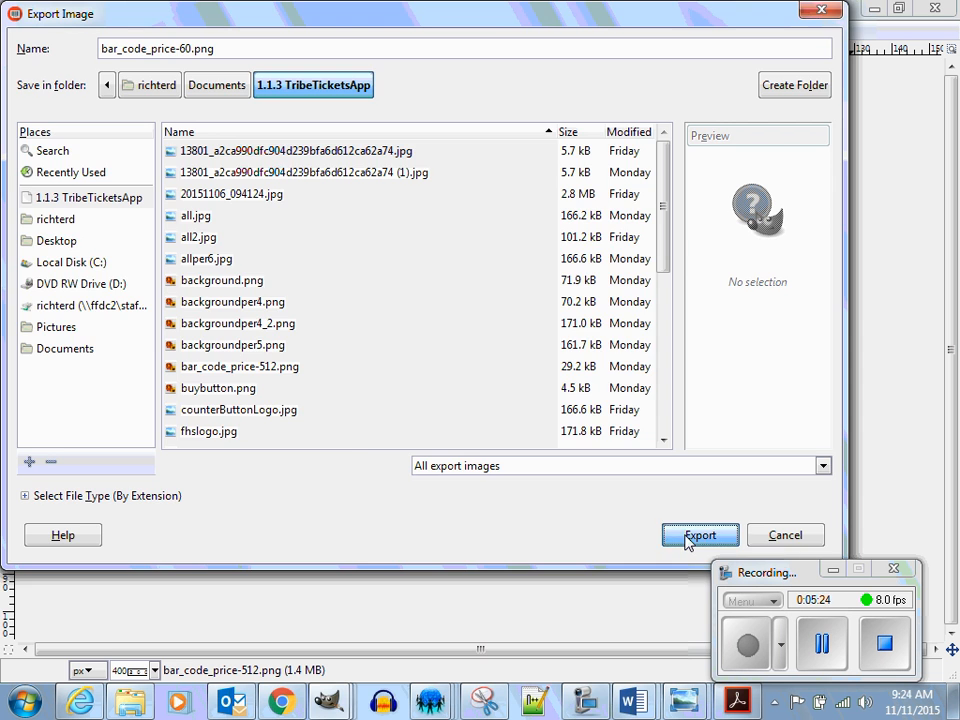
{"action": "left_click", "coordinate": [497, 530]}
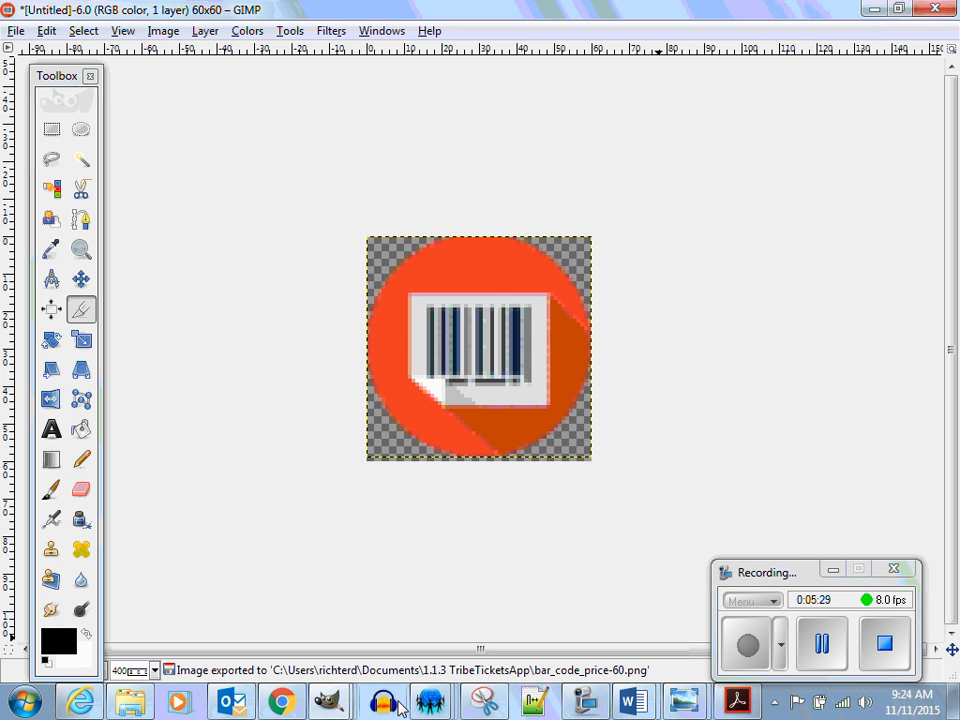
- Switch to App Inventor in Chrome and upload bar_code_price-60.png as the image of btnStudentCode
{"action": "left_click", "coordinate": [282, 704]}
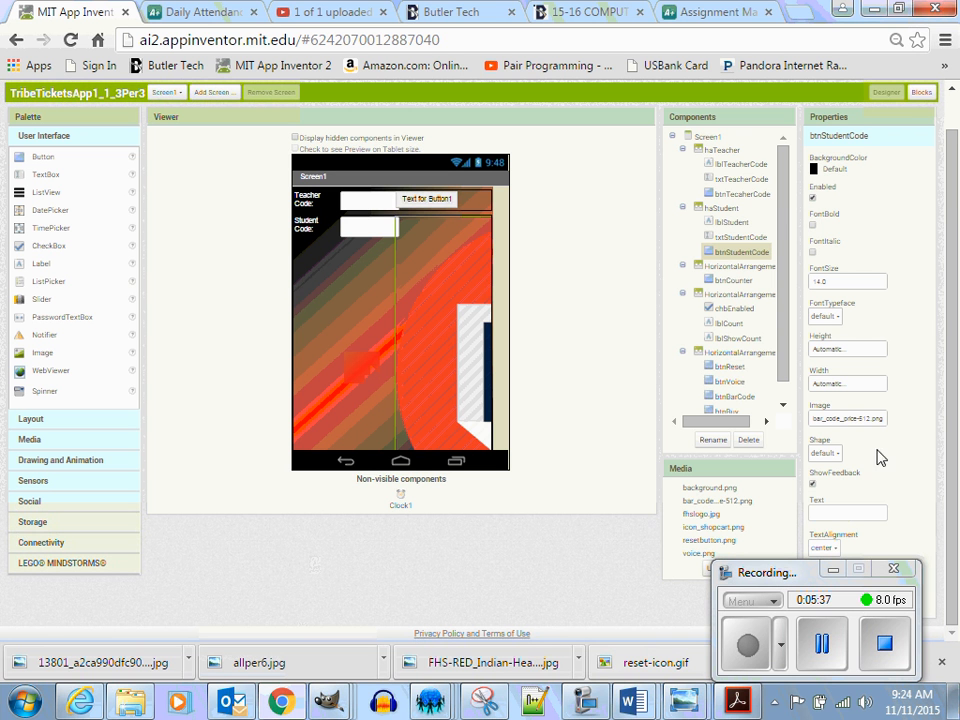
{"action": "left_click", "coordinate": [842, 418]}
{"action": "left_click", "coordinate": [845, 529]}
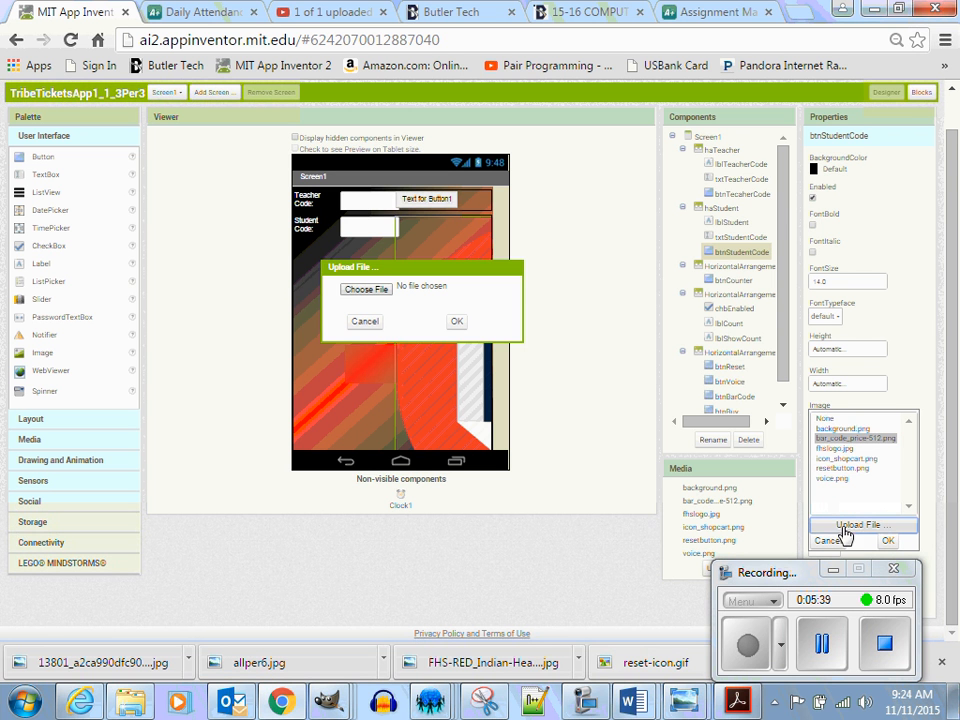
{"action": "left_click", "coordinate": [364, 290]}
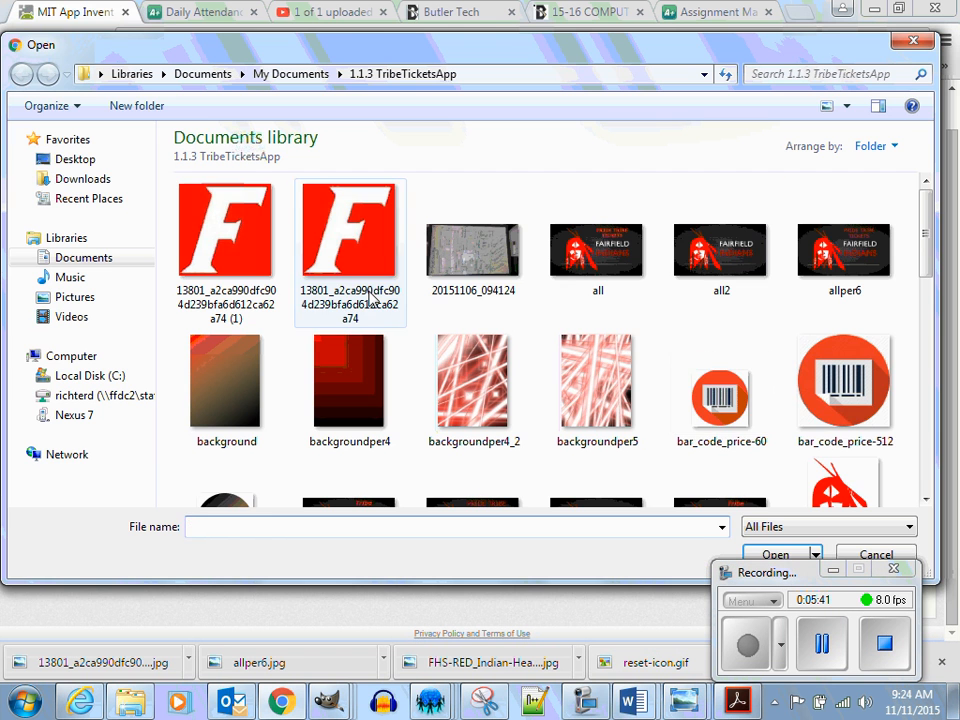
{"action": "left_click", "coordinate": [741, 402]}
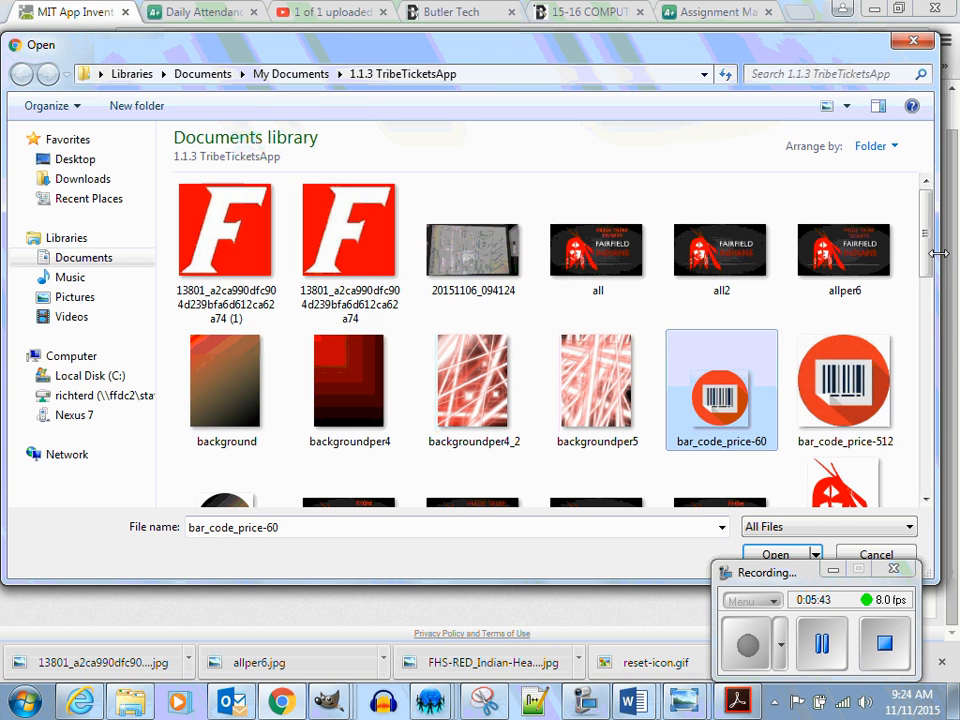
{"action": "scroll", "coordinate": [928, 267], "scroll_direction": "down", "scroll_amount": 3}
{"action": "left_click", "coordinate": [775, 555]}
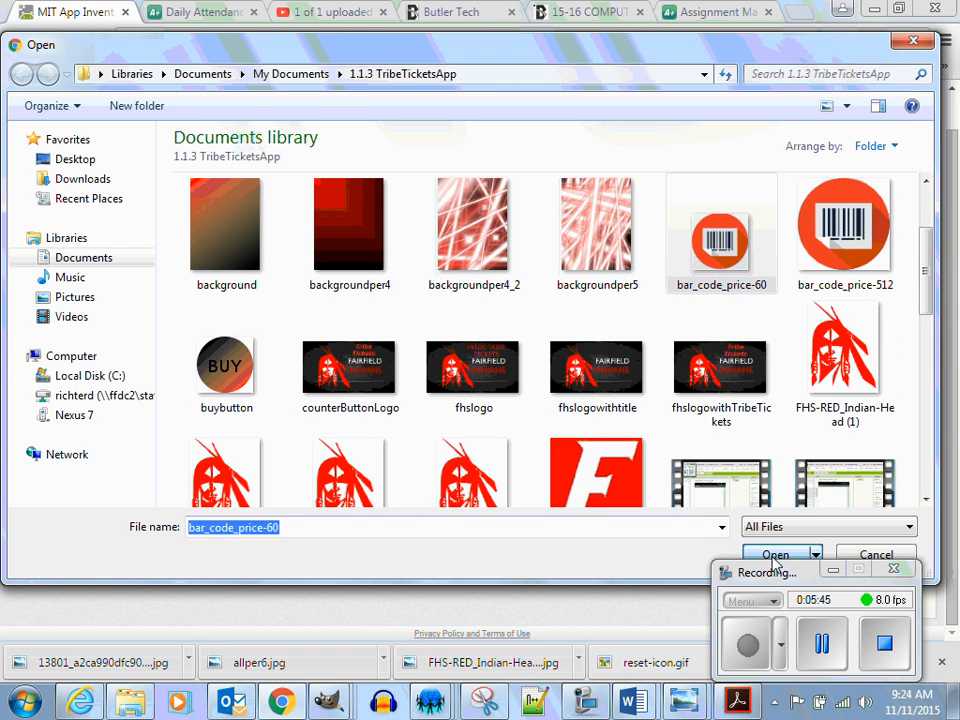
{"action": "left_click", "coordinate": [456, 321]}
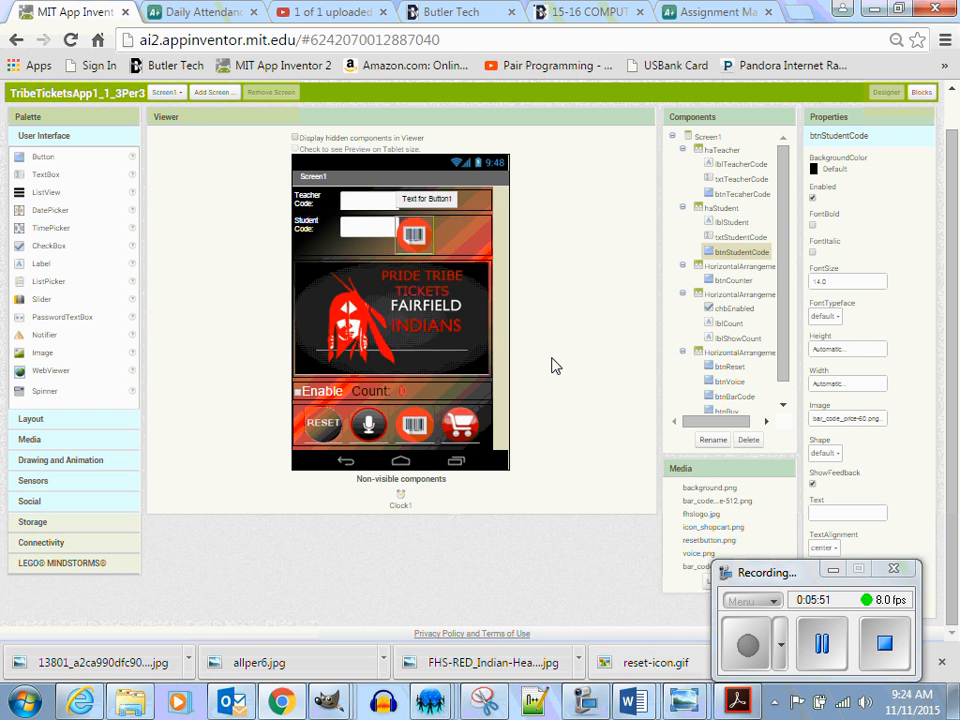
- Set the image of btnBarCode to bar_code_price-60.png
{"action": "left_click", "coordinate": [415, 423]}
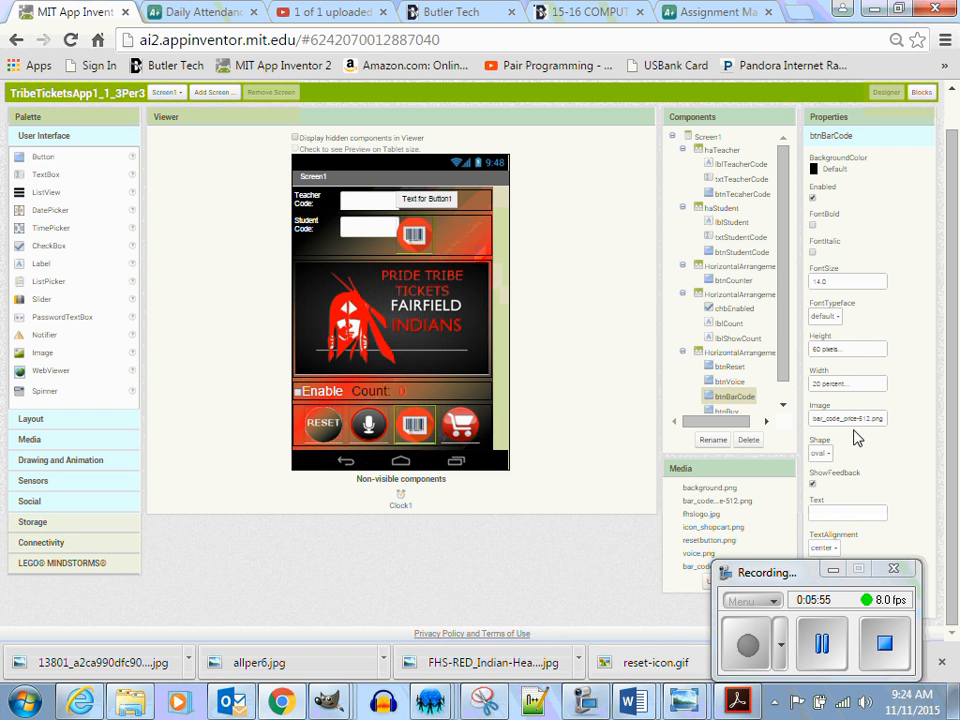
{"action": "left_click", "coordinate": [856, 420]}
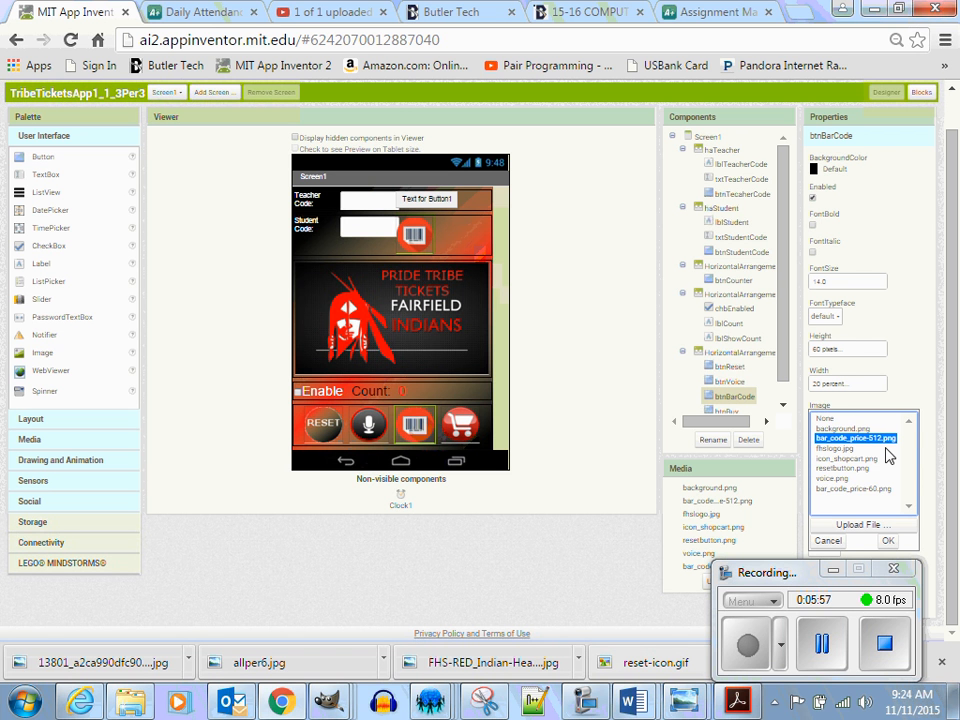
{"action": "left_click", "coordinate": [871, 490]}
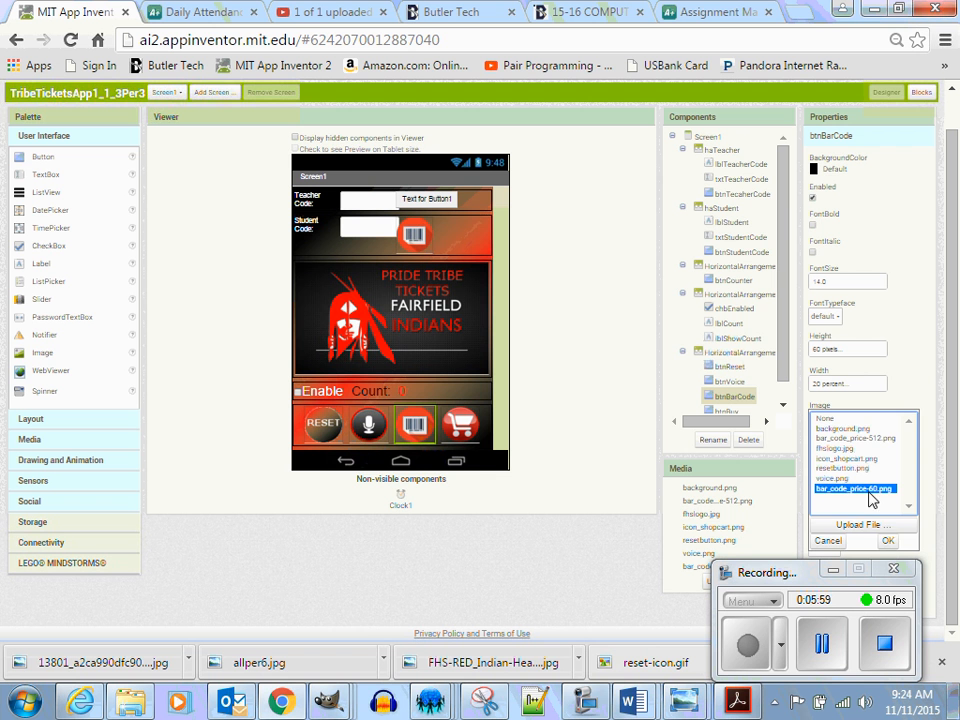
{"action": "left_click", "coordinate": [888, 541]}
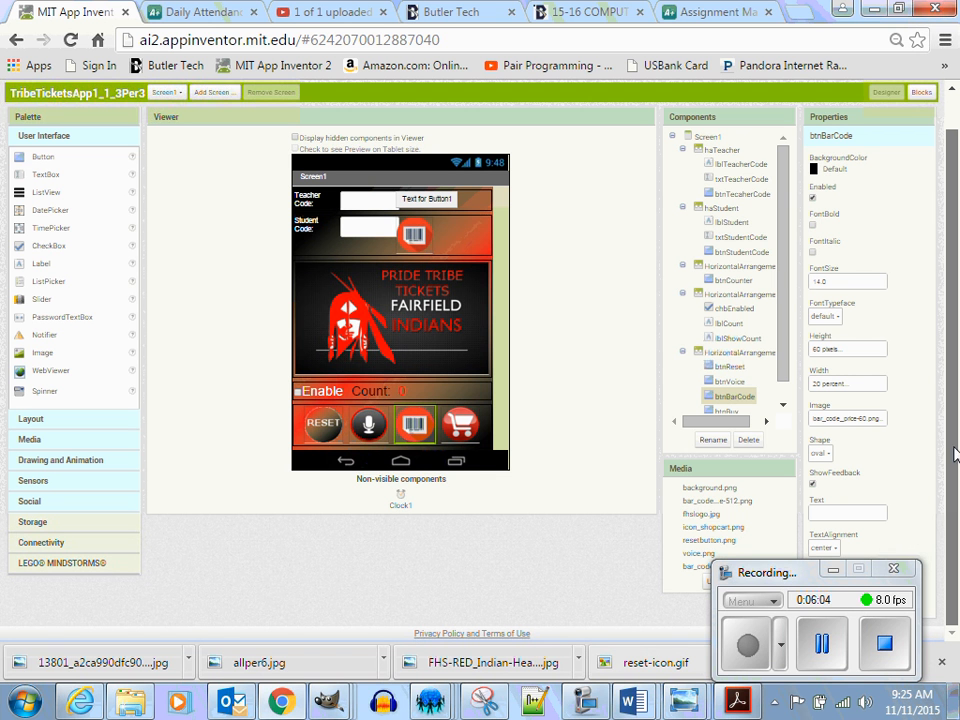
- Delete the bar_code_price-512.png file from the project's media
{"action": "left_click", "coordinate": [741, 501]}
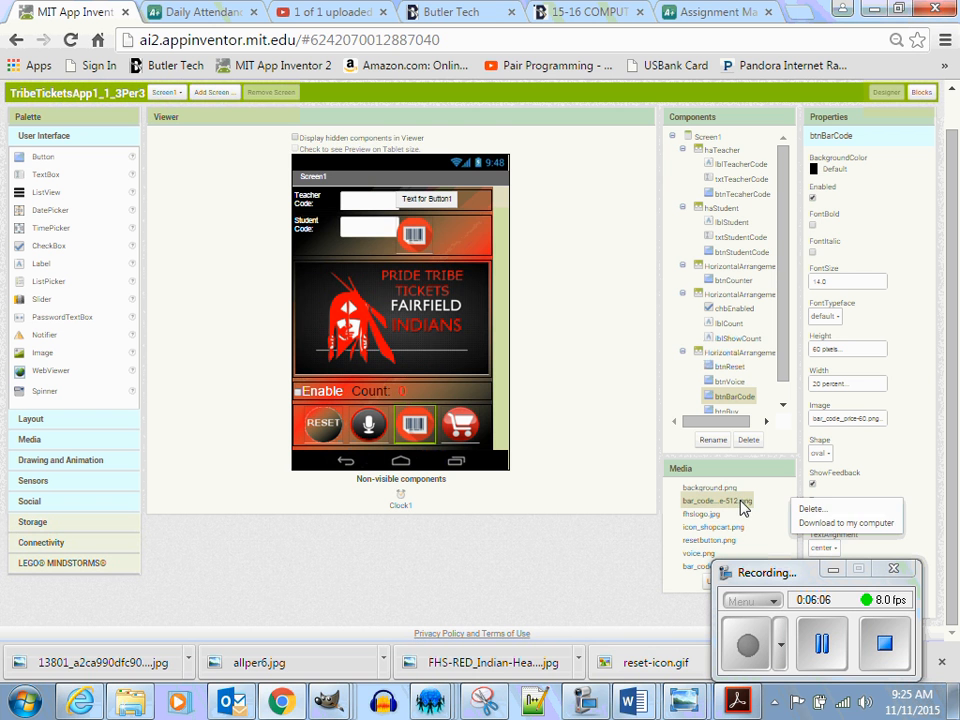
{"action": "left_click", "coordinate": [808, 509]}
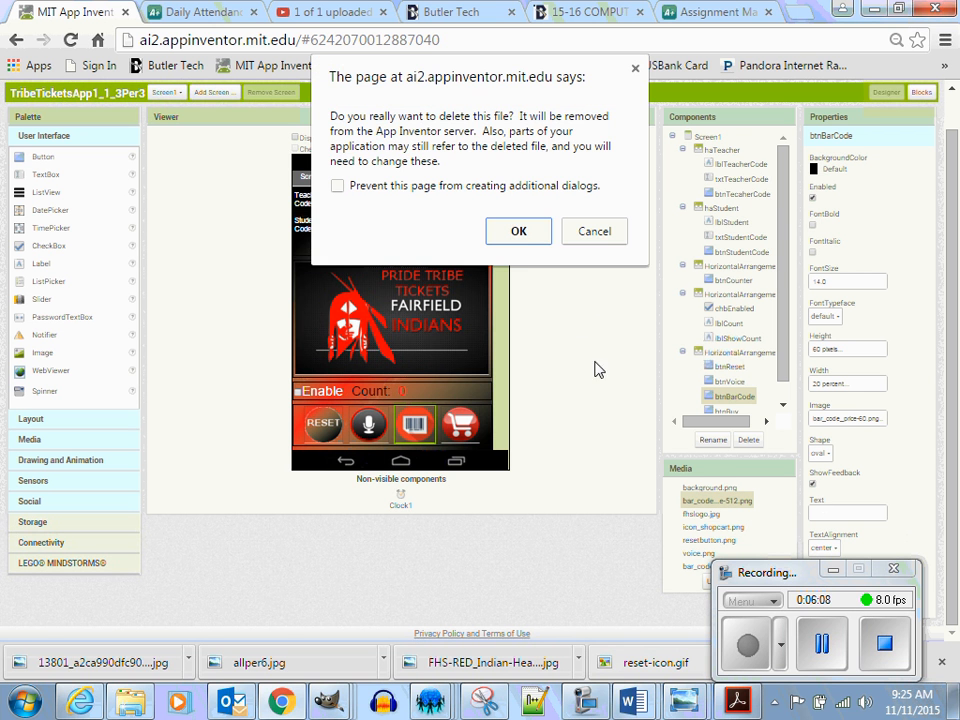
{"action": "left_click", "coordinate": [520, 246]}
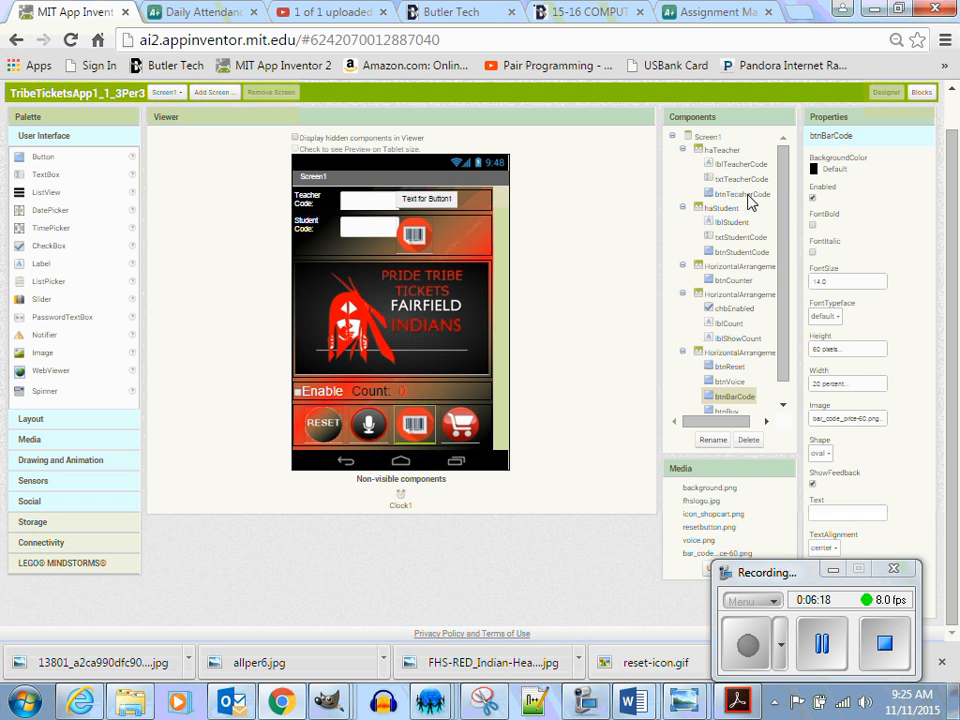
- Set the image of btnTecaherCode to bar_code_price-60.png and clear the button's text
{"action": "left_click", "coordinate": [745, 194]}
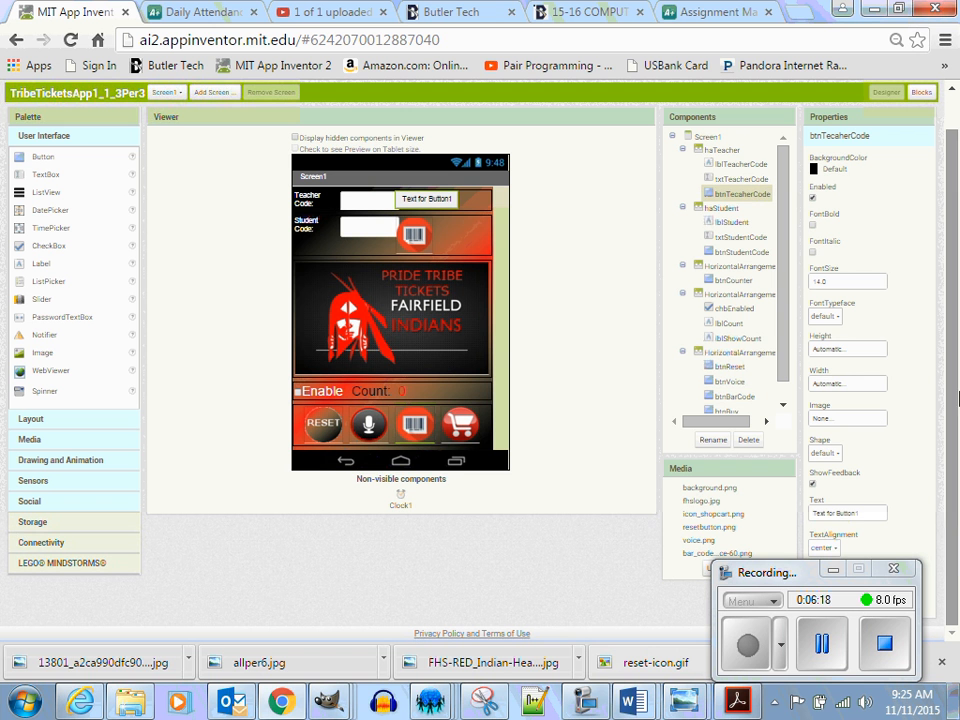
{"action": "left_click", "coordinate": [848, 419]}
{"action": "left_click", "coordinate": [868, 479]}
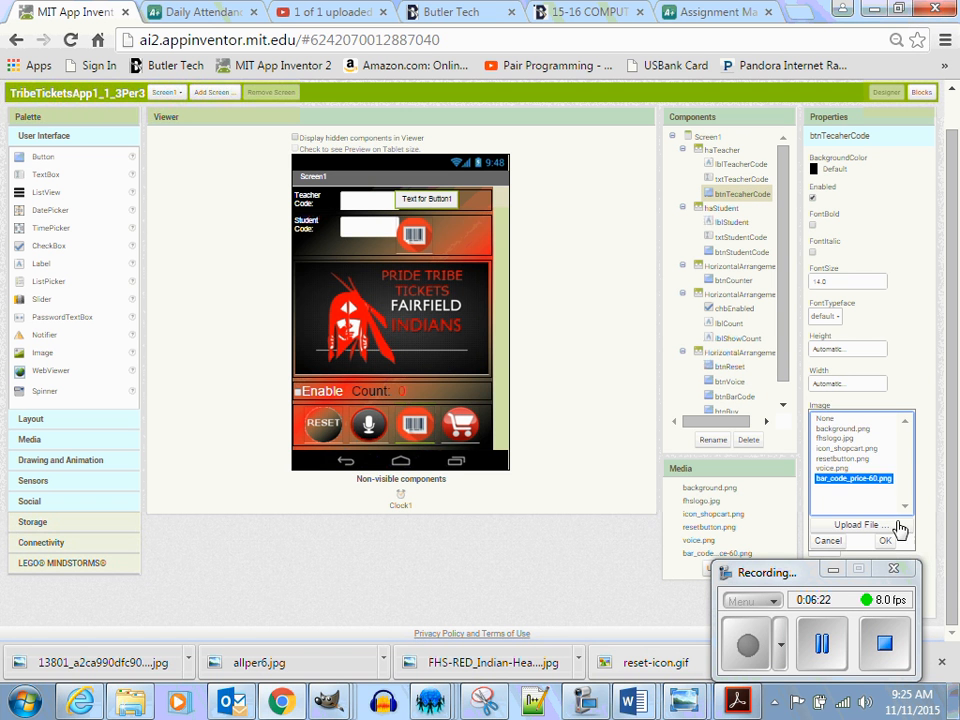
{"action": "left_click", "coordinate": [885, 540]}
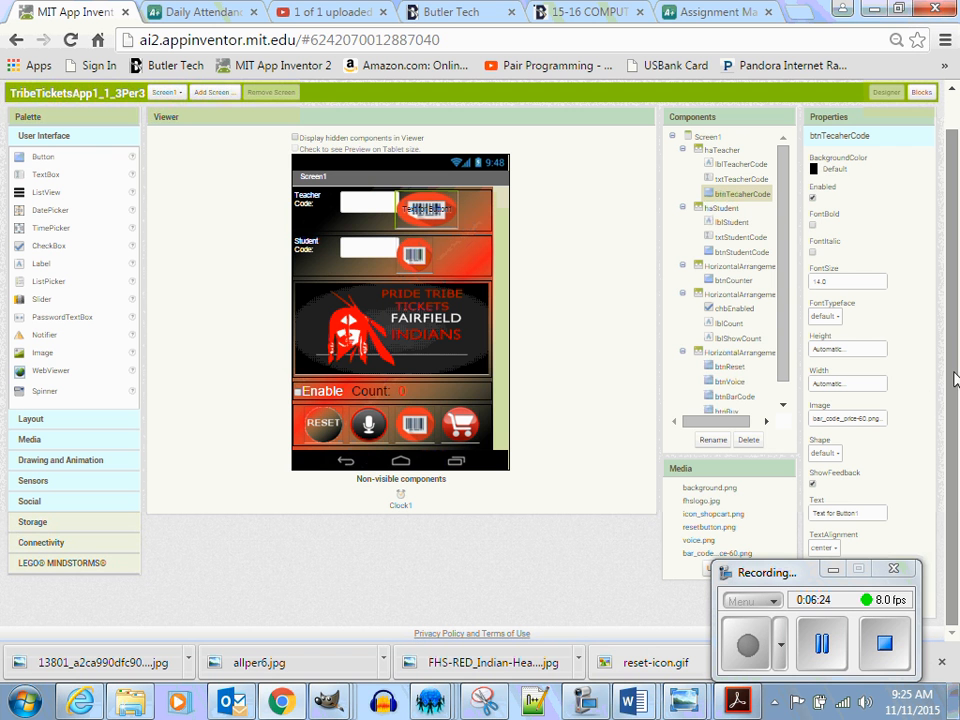
{"action": "left_click_drag", "start_coordinate": [876, 516], "coordinate": [793, 511]}
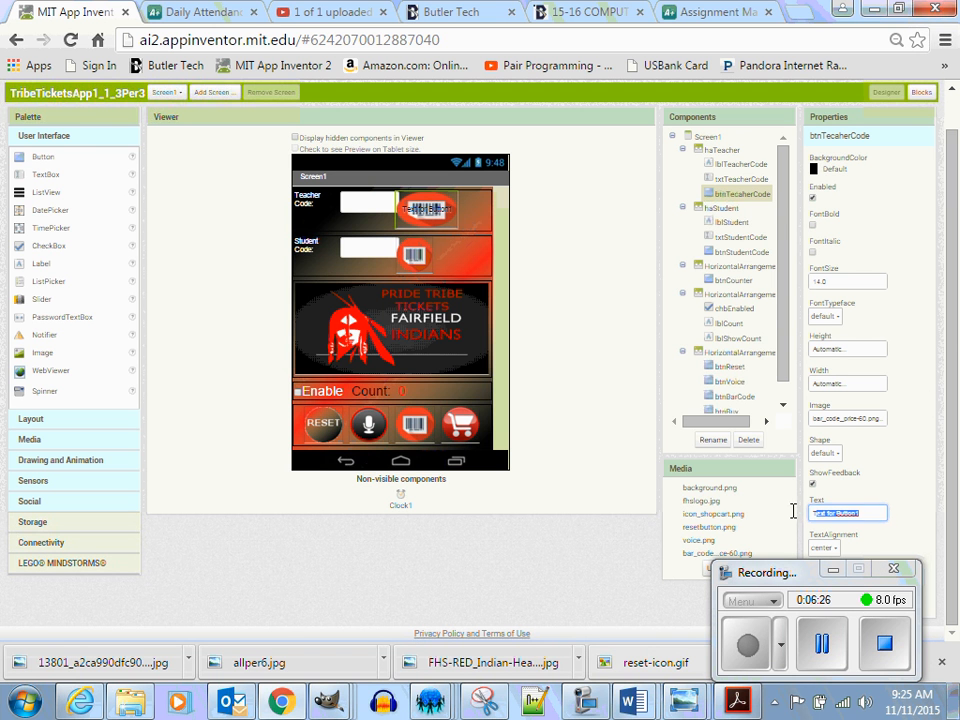
{"action": "key", "text": "BackSpace"}
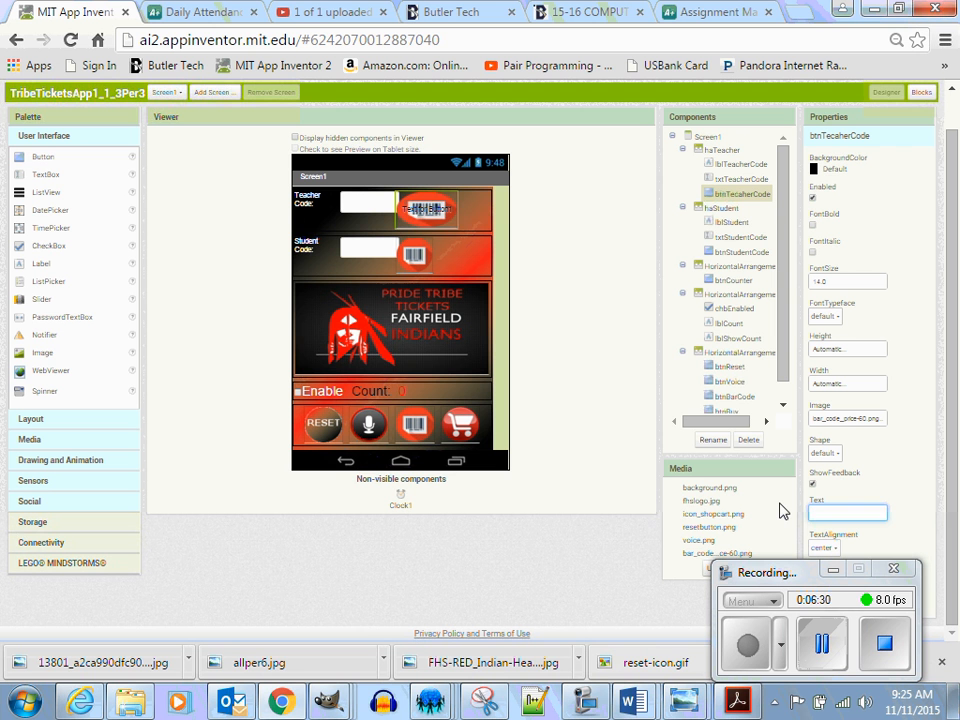
{"action": "key", "text": "Return"}
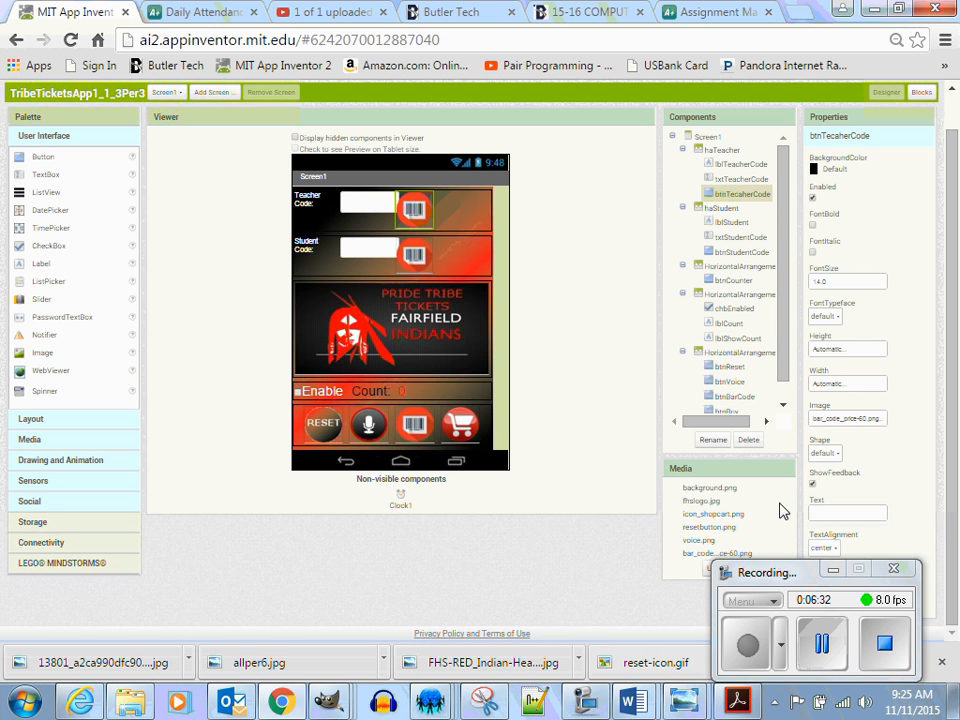